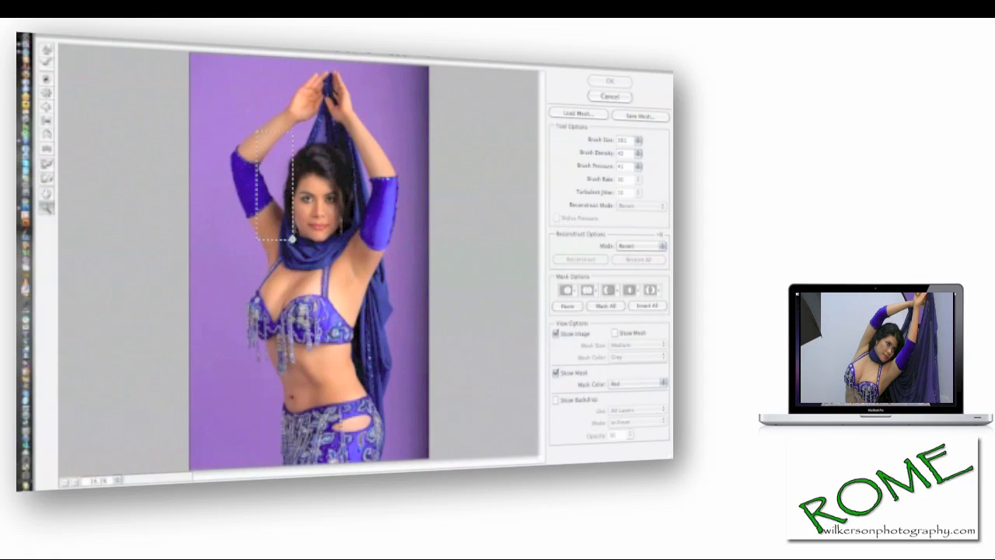
Zoom the Liquify preview into the dancer's face and warp her upper arm contour.
{"action": "left_click_drag", "start_coordinate": [292, 239], "coordinate": [373, 266]}
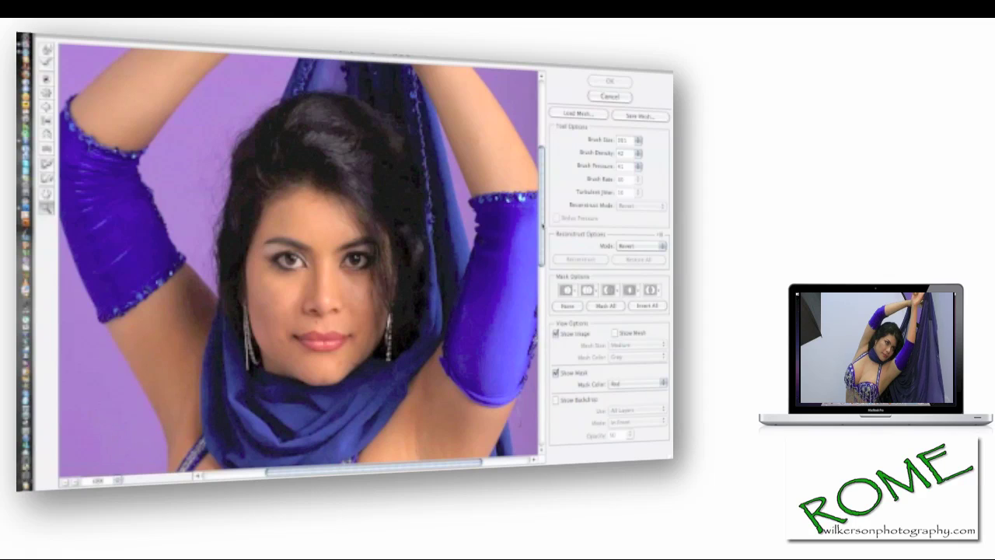
{"action": "left_click_drag", "start_coordinate": [542, 226], "coordinate": [541, 238]}
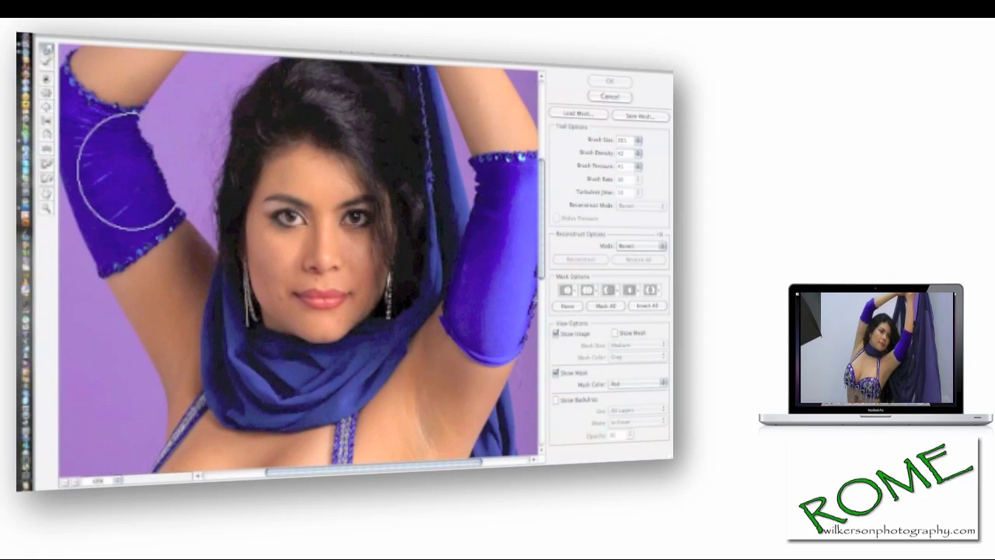
{"action": "left_click_drag", "start_coordinate": [262, 295], "coordinate": [264, 323]}
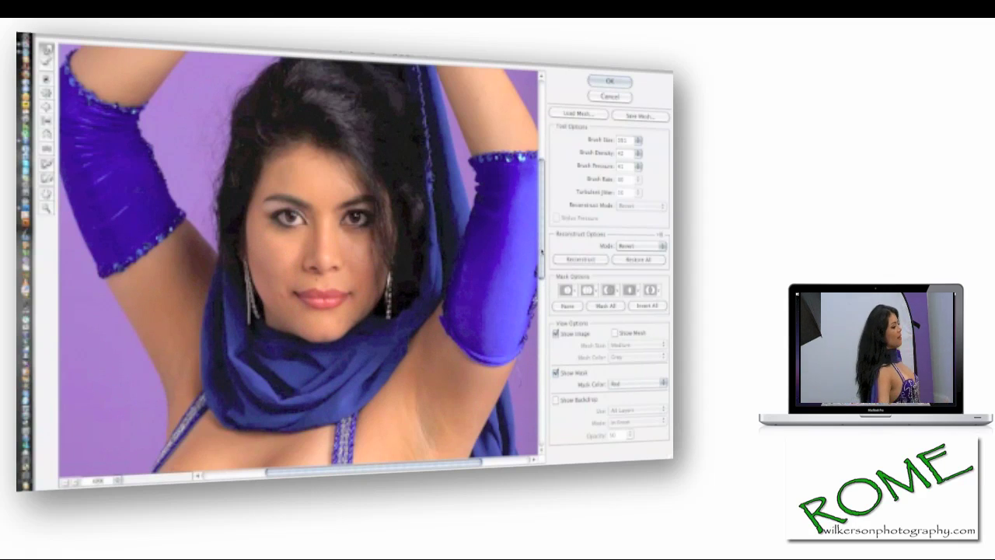
{"action": "left_click_drag", "start_coordinate": [542, 250], "coordinate": [547, 376]}
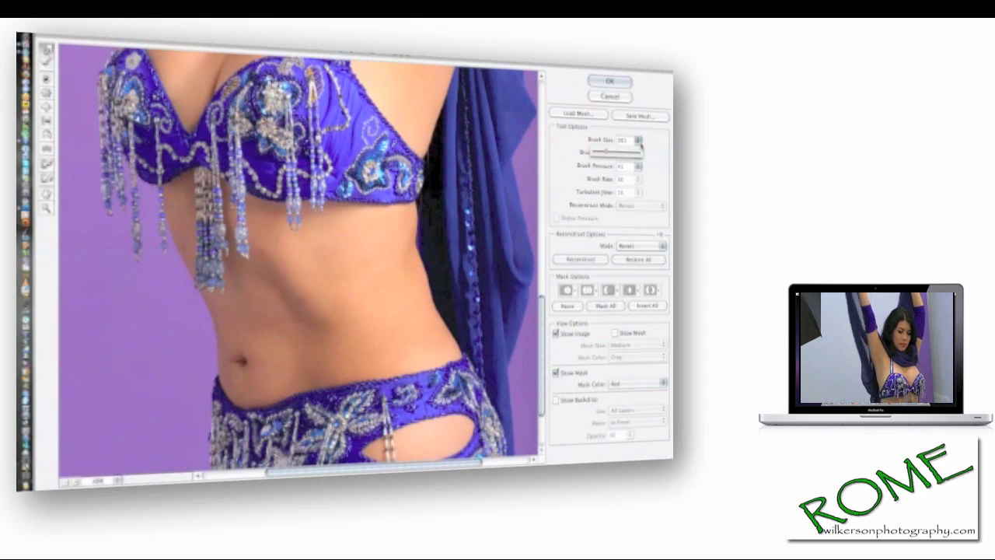
Set the Liquify brush size to 738, then push the right waist and left hip inward.
{"action": "left_click_drag", "start_coordinate": [641, 146], "coordinate": [612, 154]}
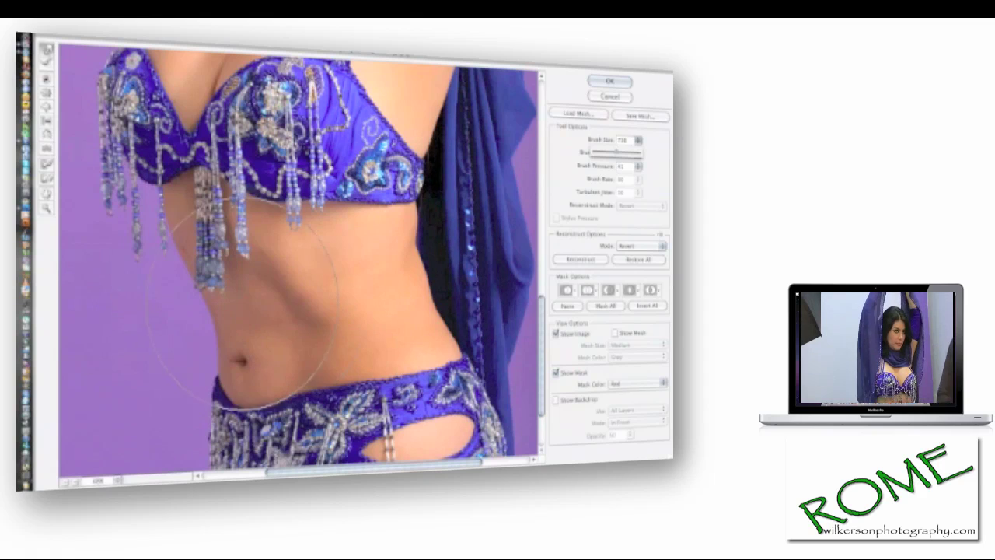
{"action": "left_click", "coordinate": [175, 291]}
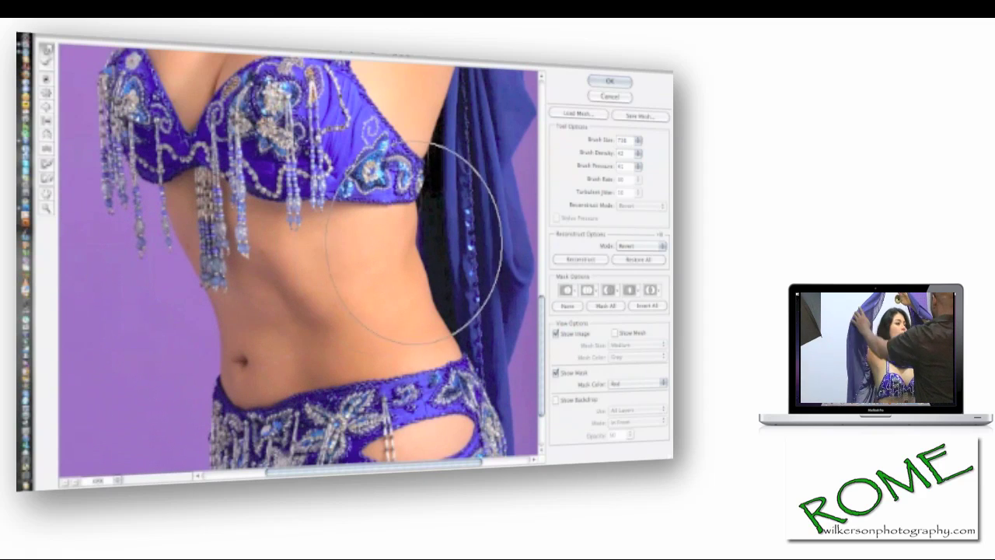
{"action": "mouse_move", "coordinate": [413, 241]}
{"action": "left_mouse_down"}
{"action": "mouse_move", "coordinate": [422, 240]}
{"action": "mouse_move", "coordinate": [431, 291]}
{"action": "mouse_move", "coordinate": [439, 274]}
{"action": "mouse_move", "coordinate": [414, 196]}
{"action": "left_mouse_up"}
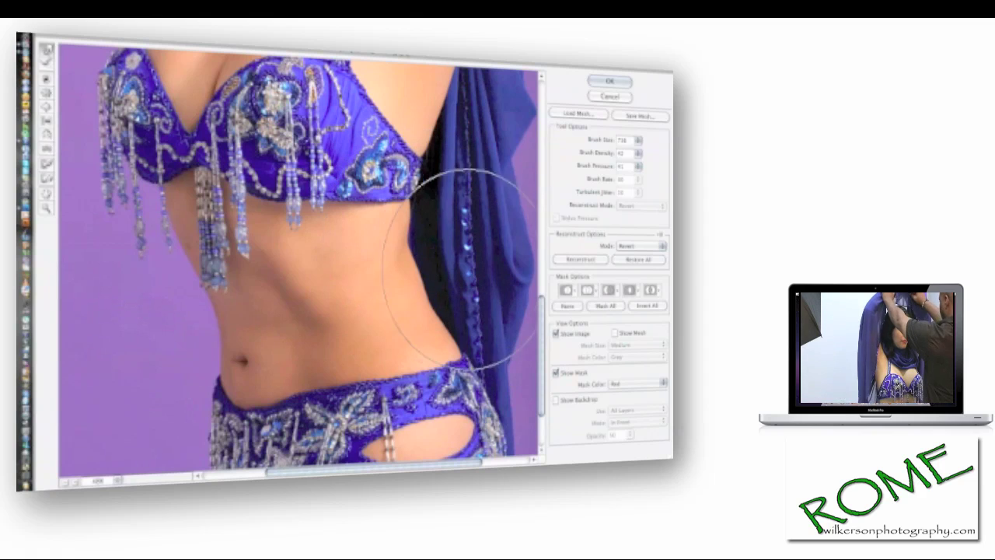
{"action": "left_click_drag", "start_coordinate": [539, 321], "coordinate": [542, 367]}
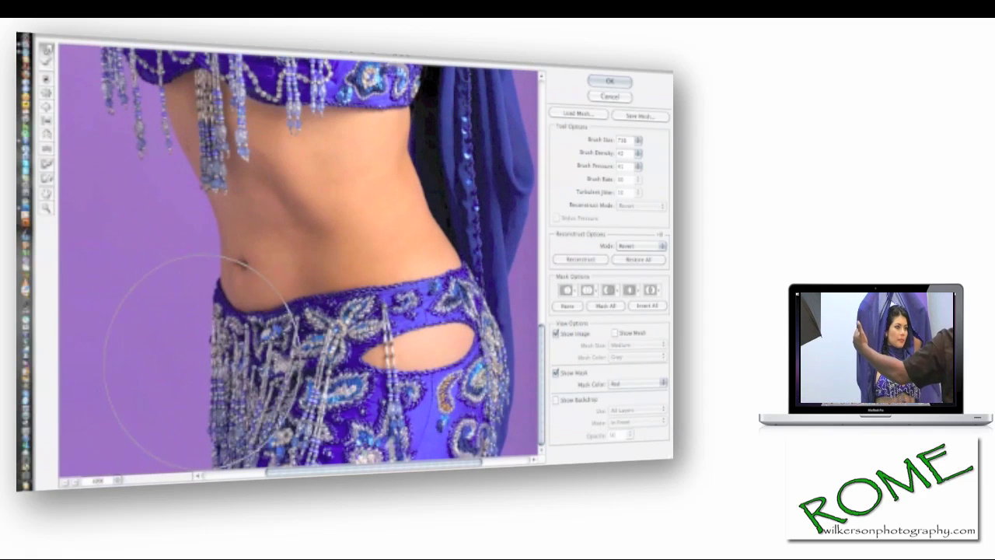
{"action": "left_click_drag", "start_coordinate": [198, 369], "coordinate": [206, 359]}
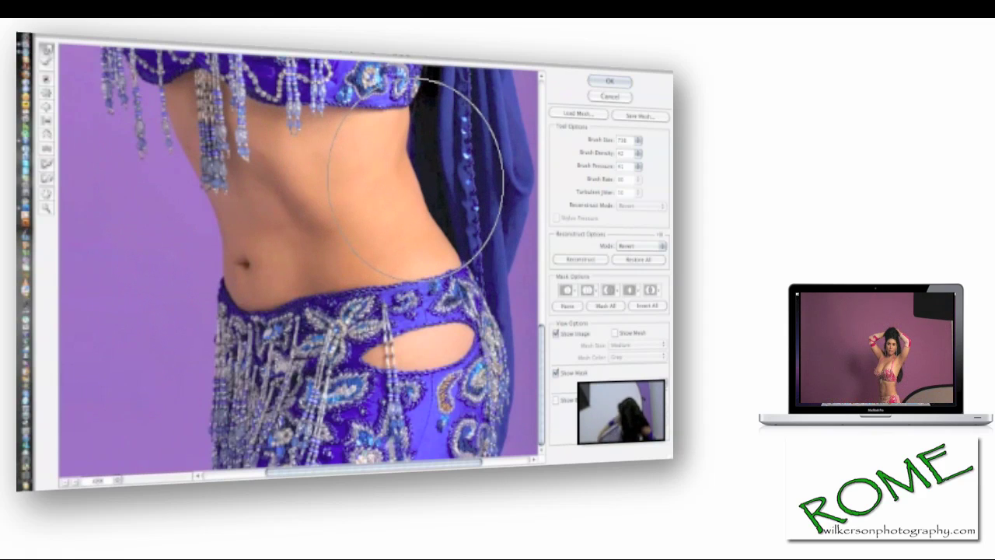
{"action": "left_click_drag", "start_coordinate": [542, 361], "coordinate": [541, 279]}
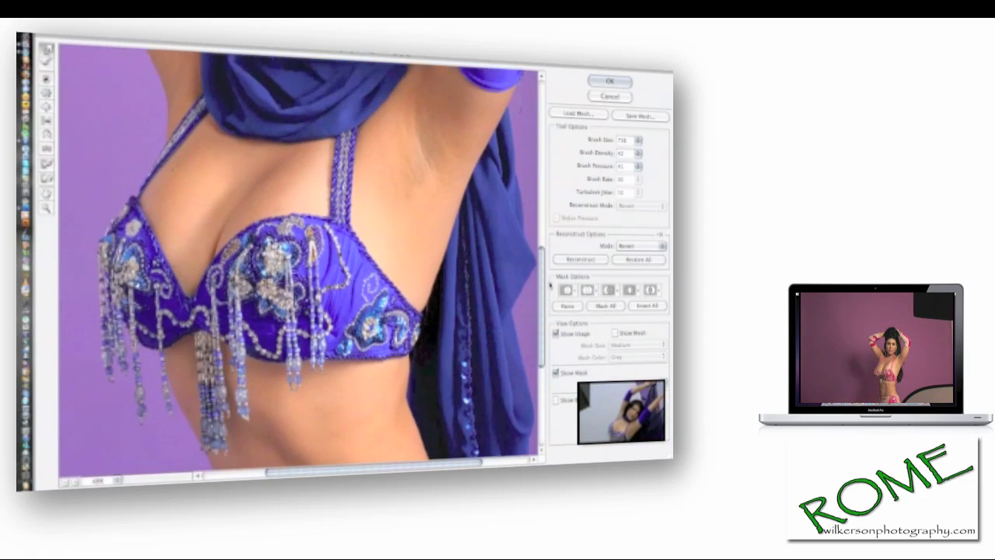
Reshape the underarm and breast contours with Forward Warp, then apply Liquify with OK.
{"action": "mouse_move", "coordinate": [444, 315]}
{"action": "left_mouse_down"}
{"action": "mouse_move", "coordinate": [462, 219]}
{"action": "mouse_move", "coordinate": [521, 155]}
{"action": "left_mouse_up"}
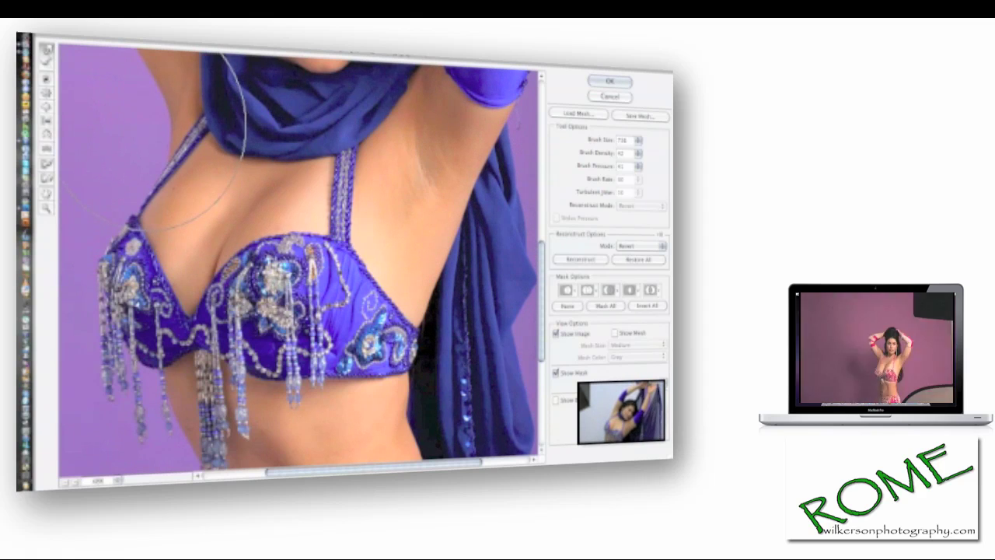
{"action": "left_click_drag", "start_coordinate": [147, 248], "coordinate": [144, 256]}
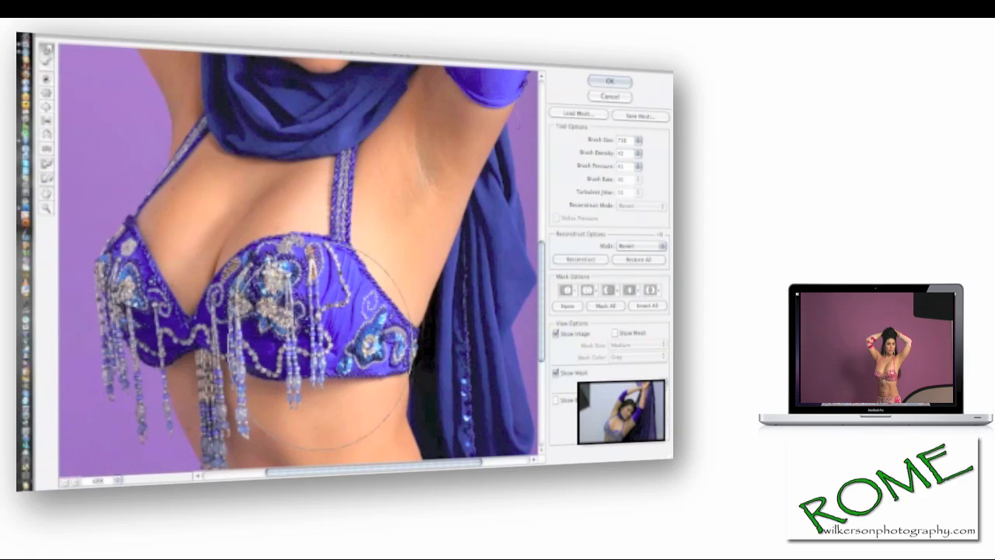
{"action": "left_click_drag", "start_coordinate": [542, 257], "coordinate": [558, 131]}
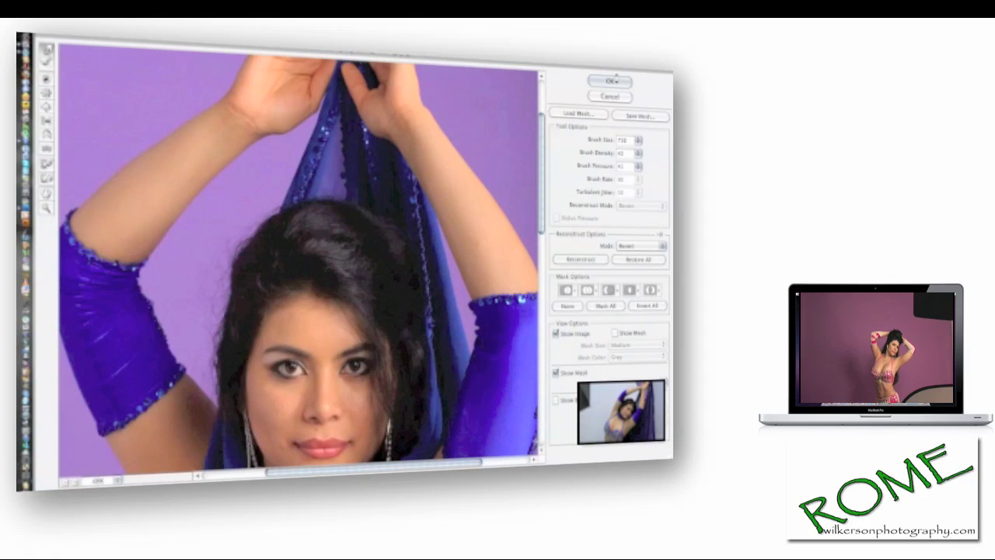
{"action": "left_click", "coordinate": [610, 80]}
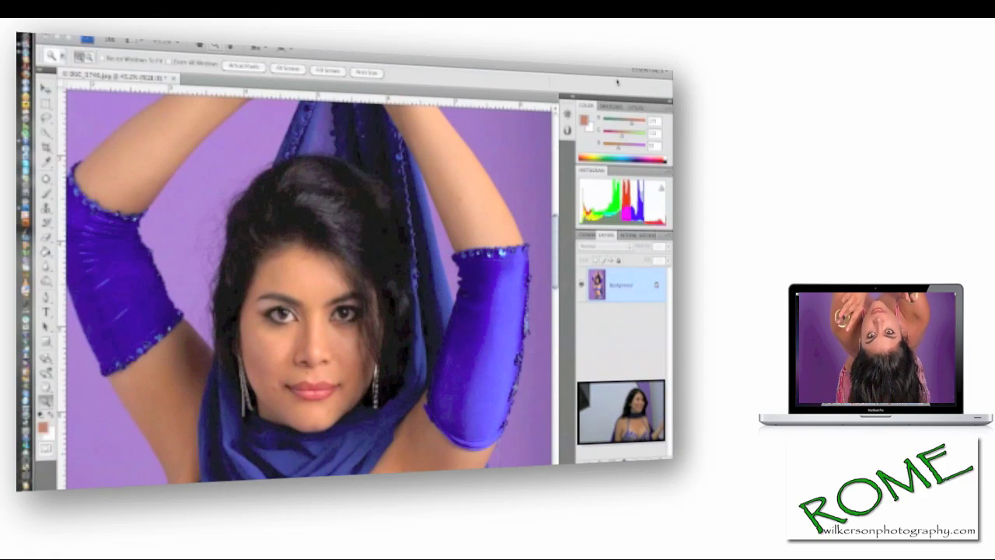
Bring up the Filter > Imagenomic submenu with Portraiture listed.
{"action": "mouse_move", "coordinate": [556, 230]}
{"action": "left_mouse_down"}
{"action": "mouse_move", "coordinate": [561, 359]}
{"action": "mouse_move", "coordinate": [568, 238]}
{"action": "left_mouse_up"}
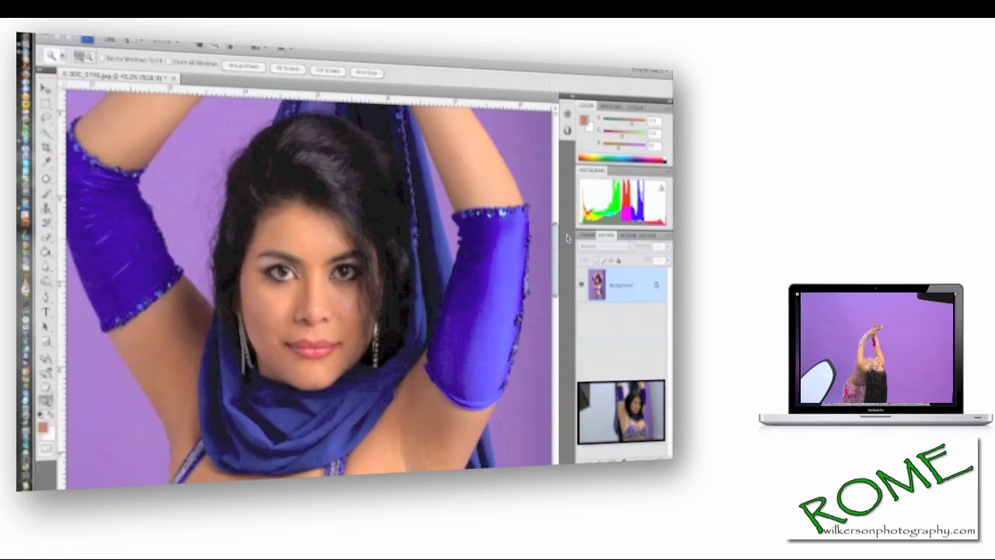
{"action": "left_click", "coordinate": [260, 40]}
{"action": "mouse_move", "coordinate": [280, 300]}
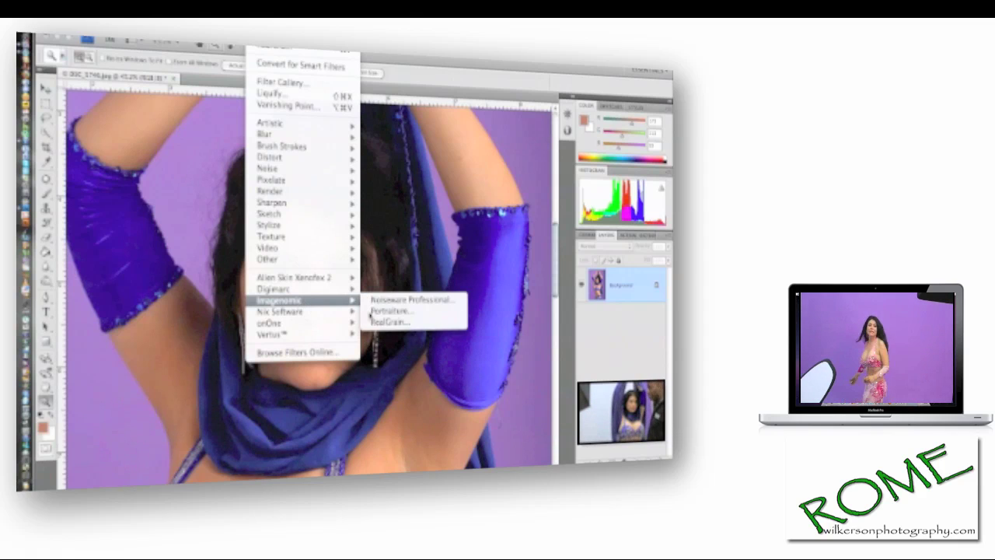
Launch Portraiture, pan to the face, show the White mask, and sample skin for a custom mask.
{"action": "left_click", "coordinate": [403, 314]}
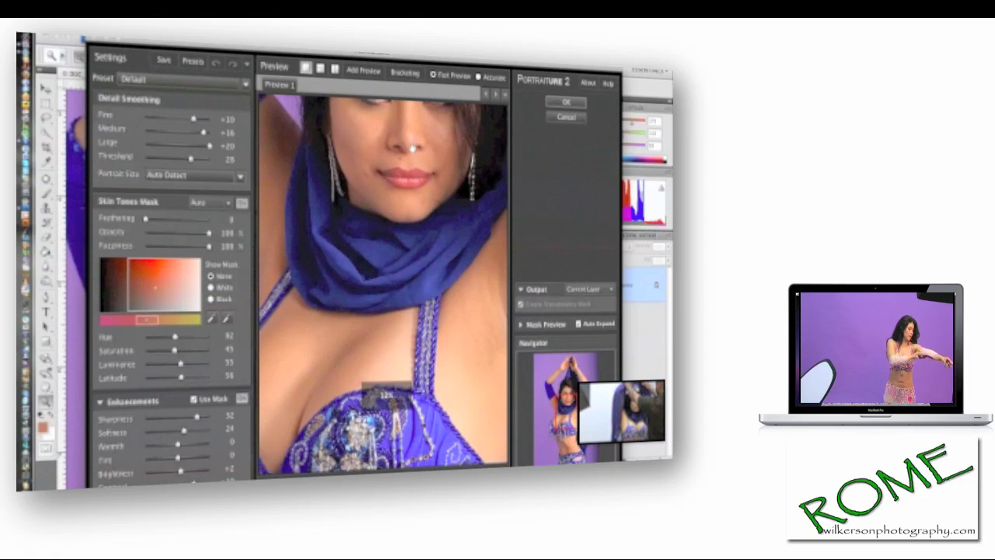
{"action": "left_click_drag", "start_coordinate": [267, 111], "coordinate": [267, 333]}
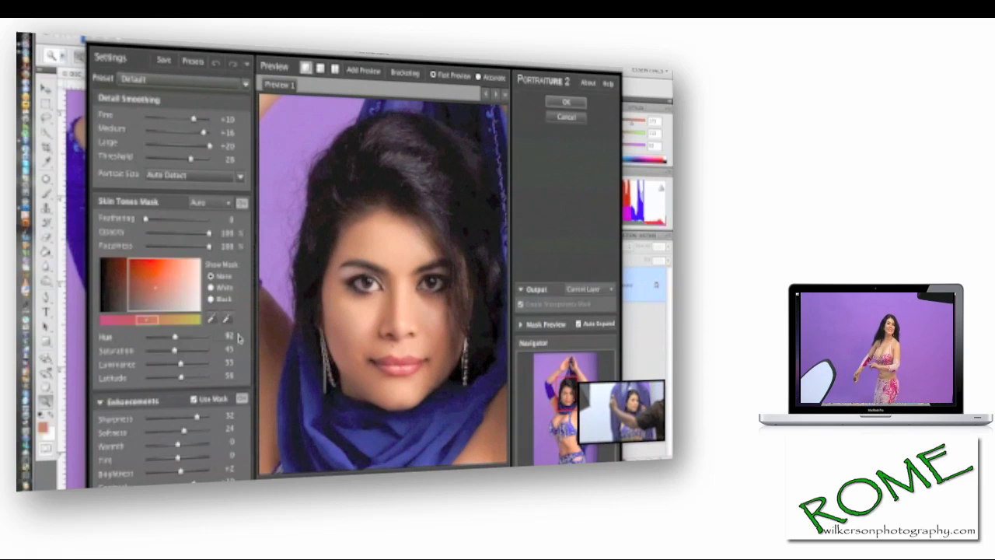
{"action": "left_click", "coordinate": [210, 288]}
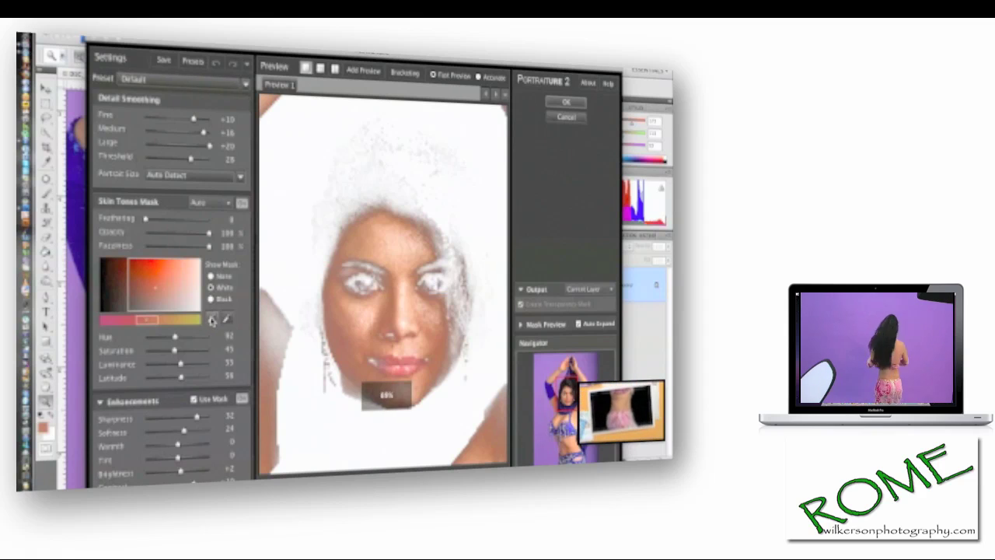
{"action": "left_click", "coordinate": [407, 265]}
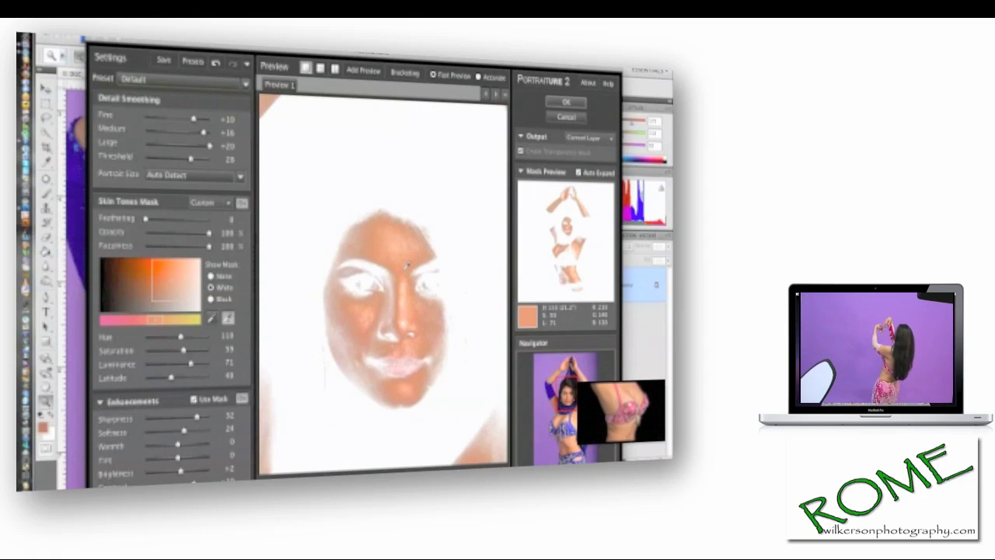
Set Show Mask back to None, lower Sharpness slightly, and apply Portraiture to the photo.
{"action": "left_click", "coordinate": [210, 284]}
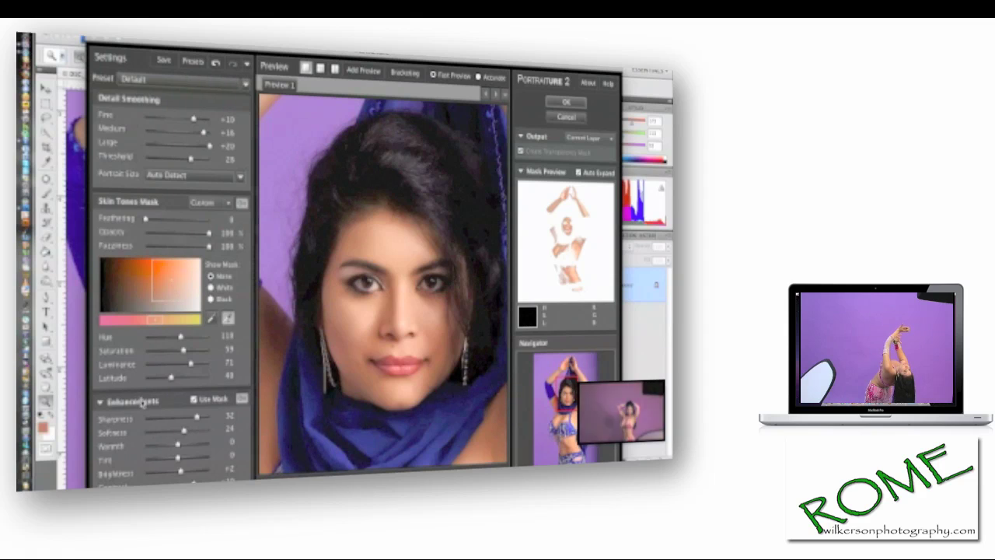
{"action": "left_click_drag", "start_coordinate": [198, 420], "coordinate": [179, 420]}
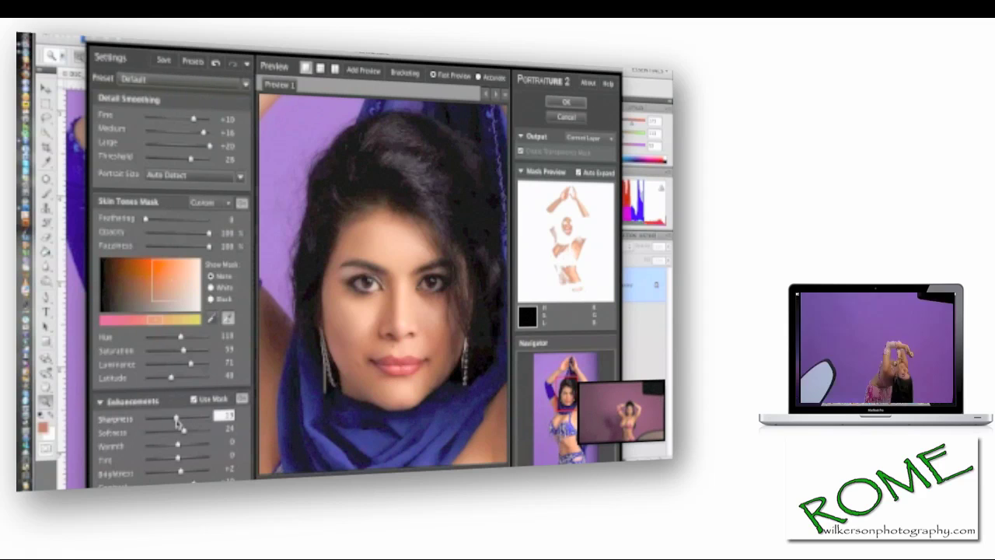
{"action": "left_click", "coordinate": [580, 106]}
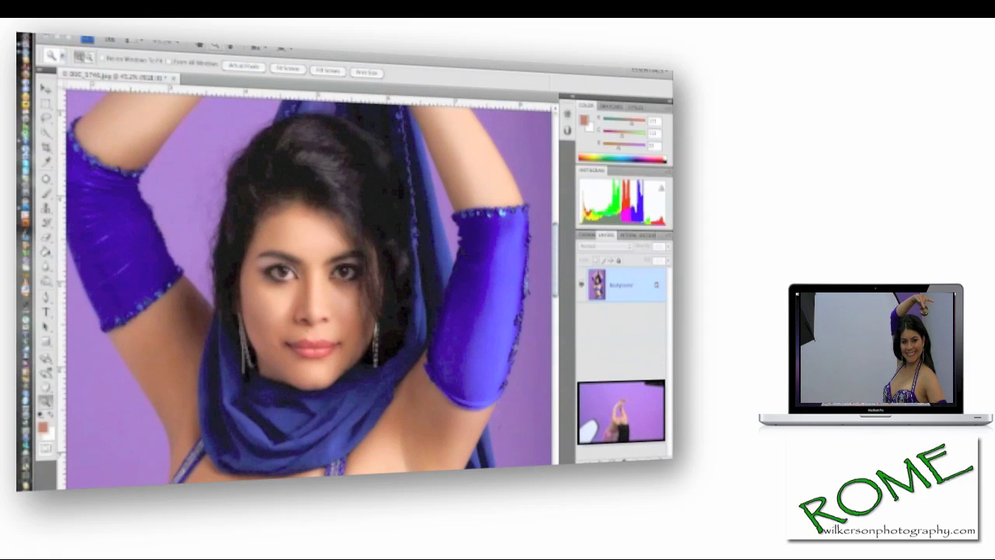
Fit the photo on screen, duplicate the layer with Ctrl+J, and blend the copy in Soft Light.
{"action": "left_click", "coordinate": [289, 70]}
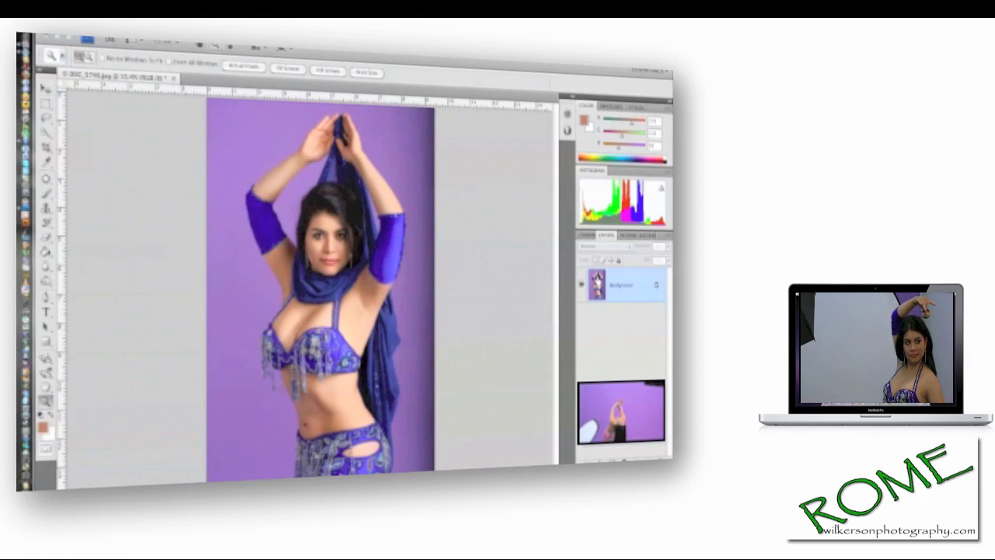
{"action": "key", "text": "ctrl+j"}
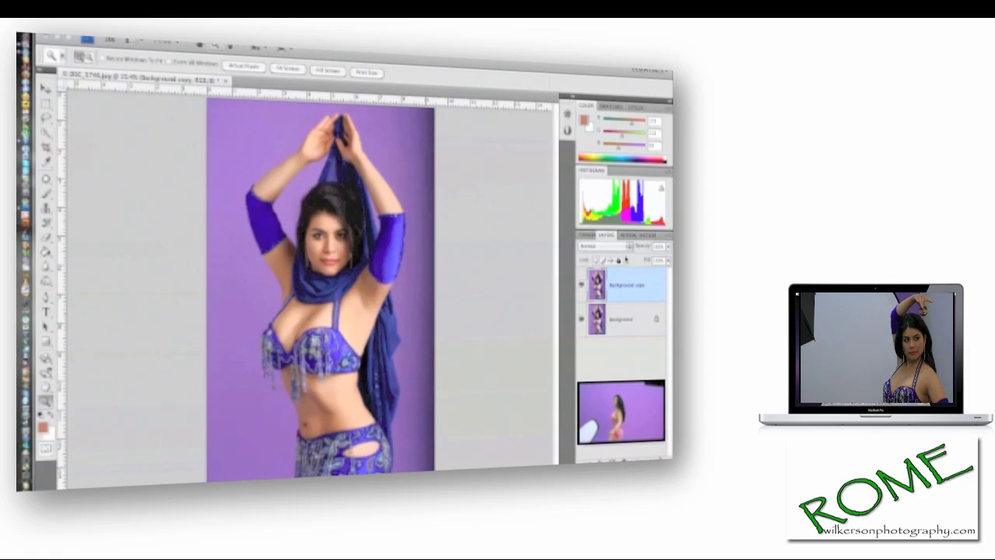
{"action": "left_click", "coordinate": [606, 245]}
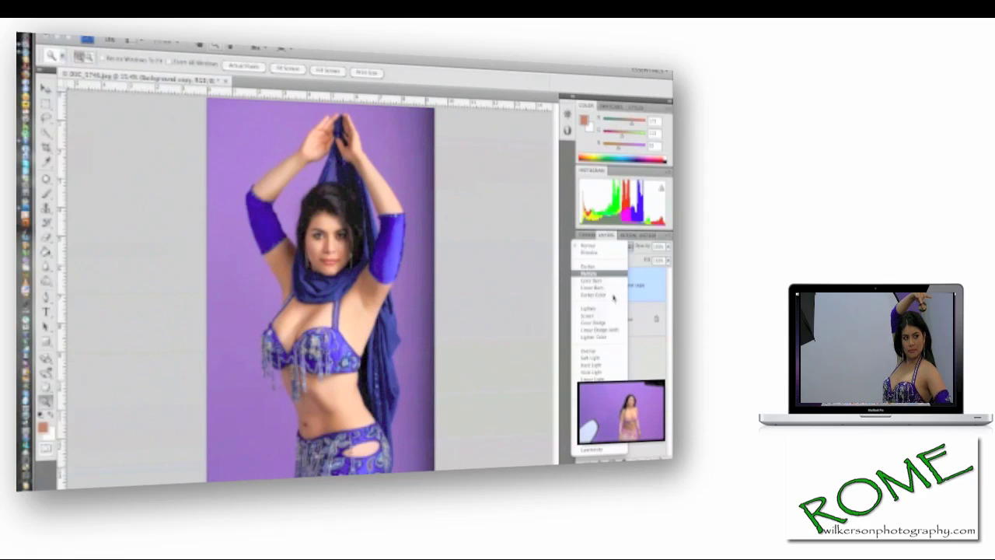
{"action": "left_click", "coordinate": [606, 362]}
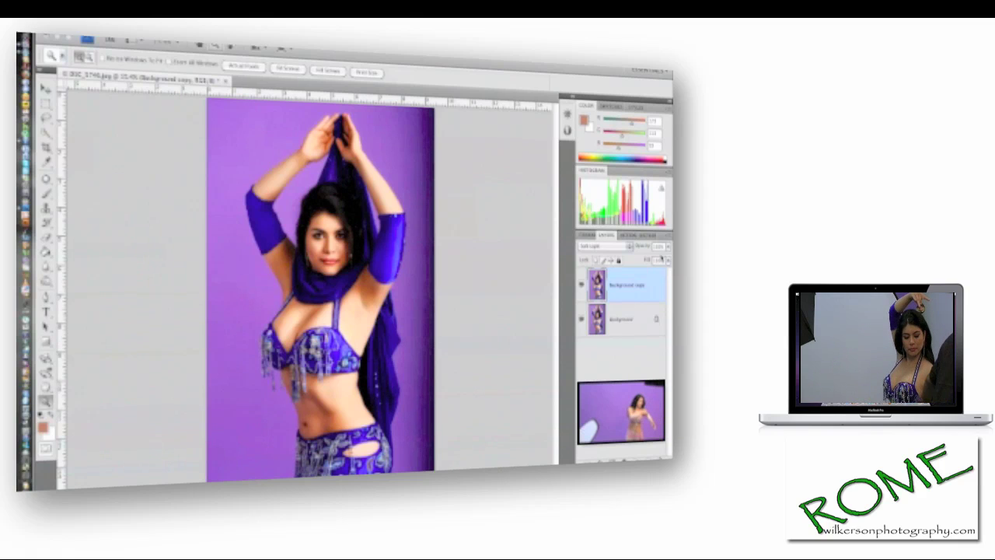
Flatten the image into one layer and show the Filter > Nik Software list.
{"action": "left_click", "coordinate": [665, 243]}
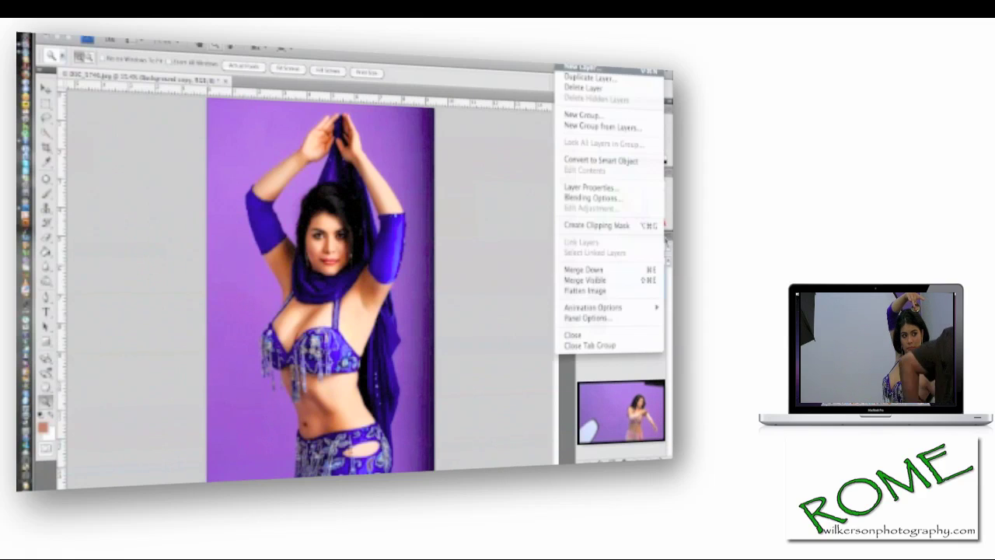
{"action": "left_click", "coordinate": [602, 294]}
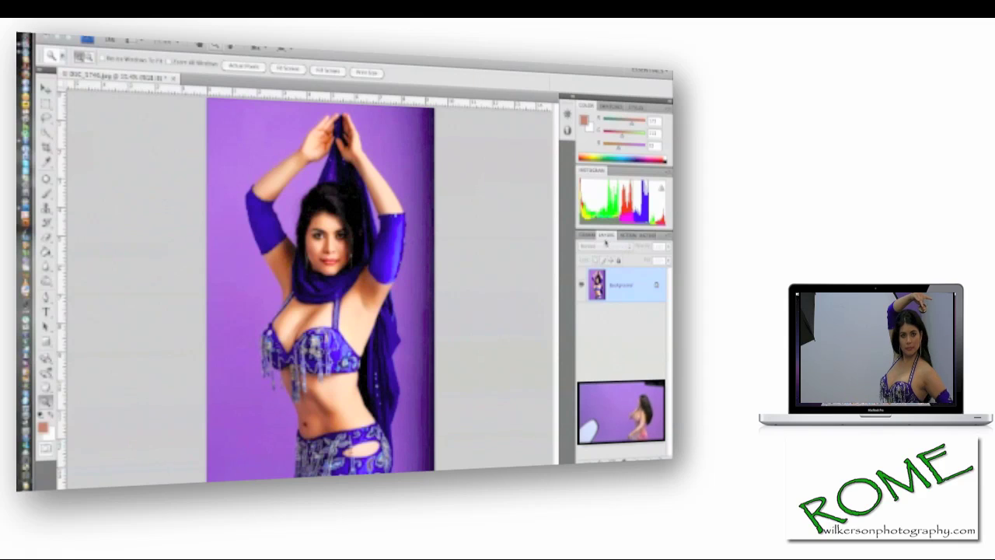
{"action": "left_click", "coordinate": [261, 41]}
{"action": "mouse_move", "coordinate": [282, 311]}
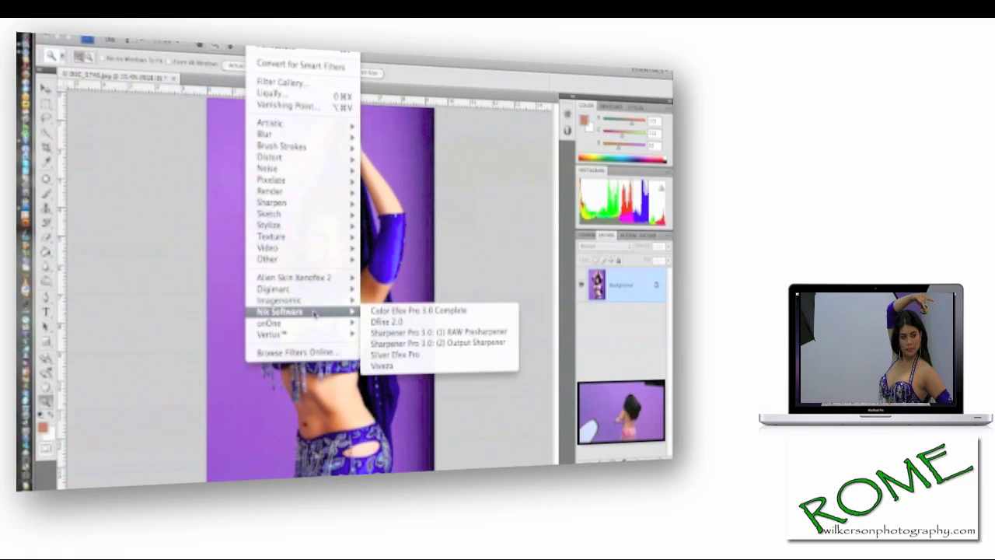
Run Silver Efex Pro and apply its black-and-white conversion as a new layer.
{"action": "left_click", "coordinate": [402, 354]}
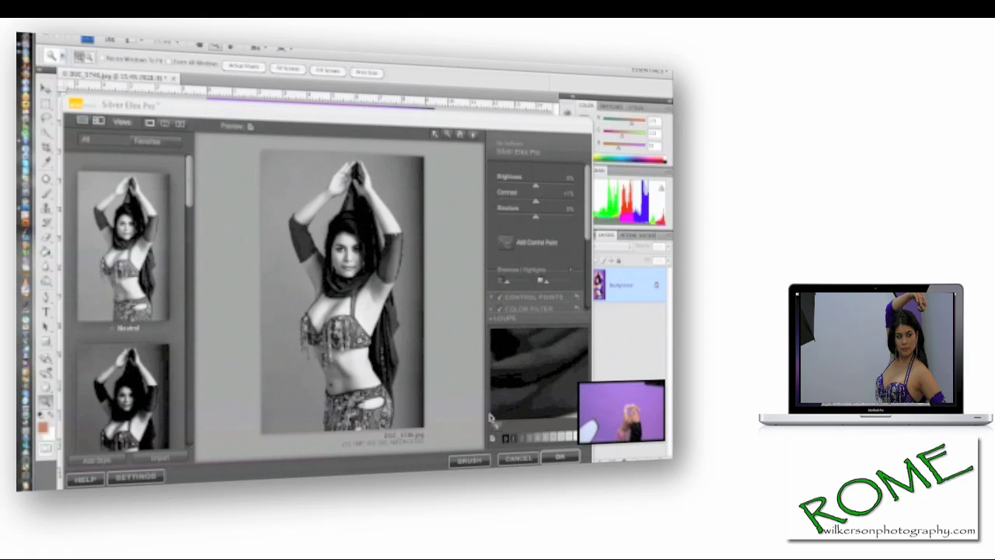
{"action": "left_click", "coordinate": [559, 457]}
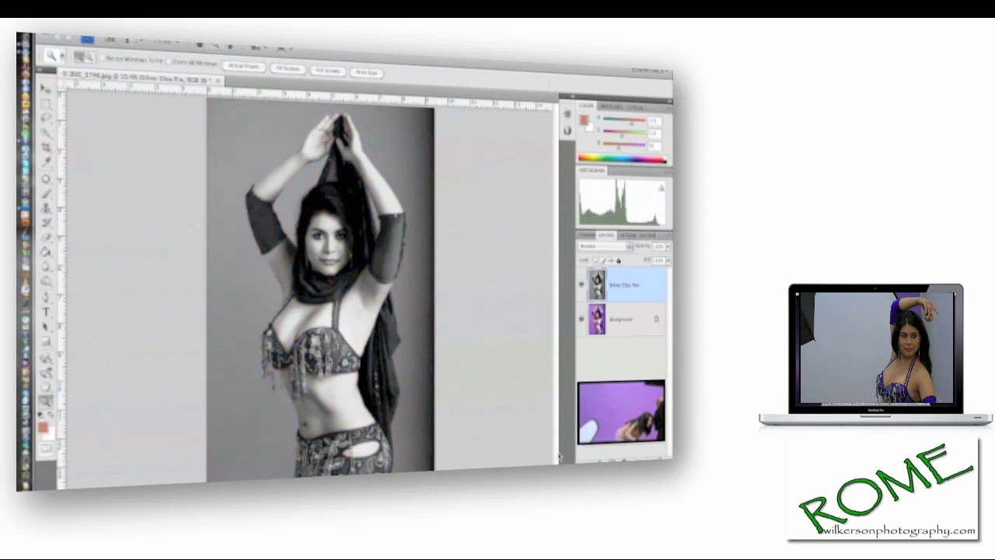
Blend the Silver Efex layer in Soft Light, lower its opacity, and flatten the image.
{"action": "left_click", "coordinate": [603, 246]}
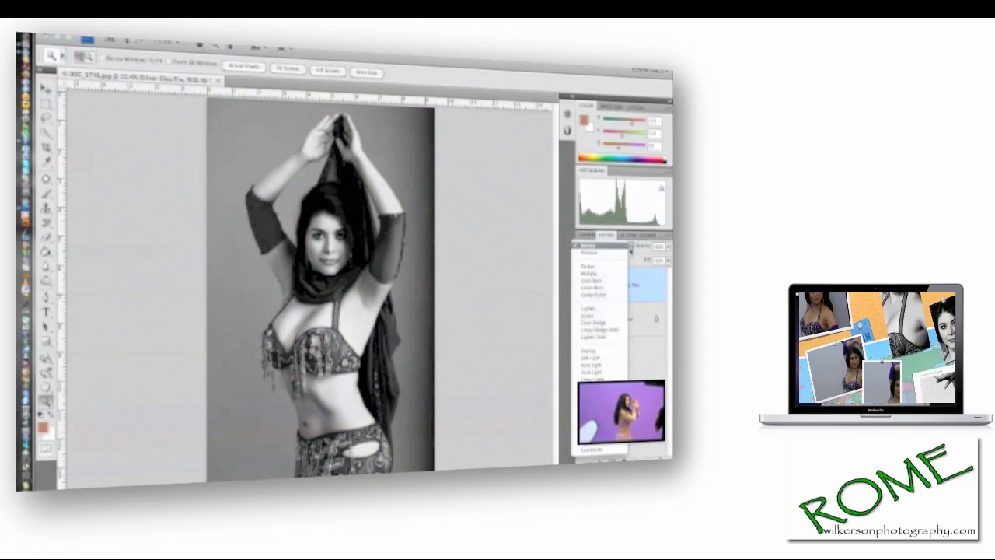
{"action": "left_click", "coordinate": [596, 357]}
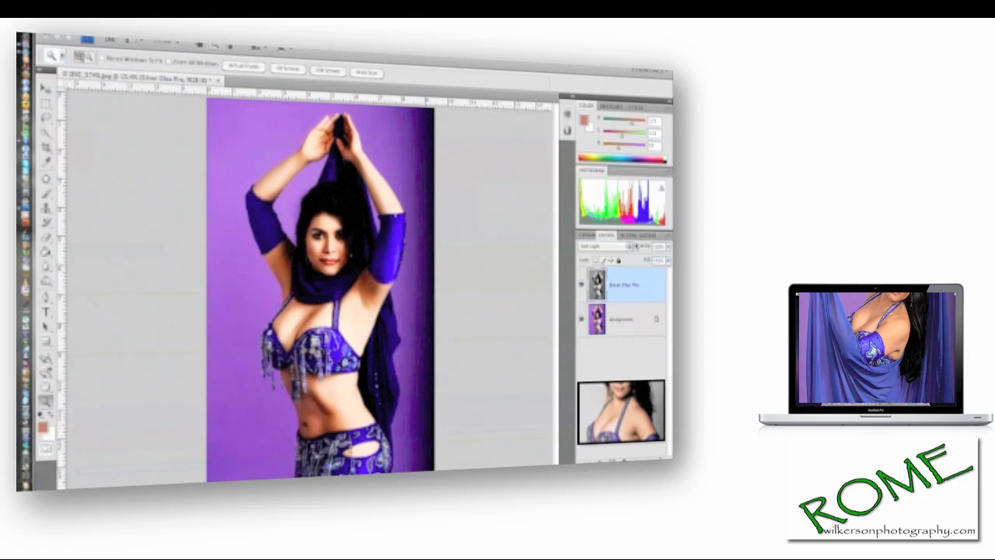
{"action": "left_click", "coordinate": [666, 246]}
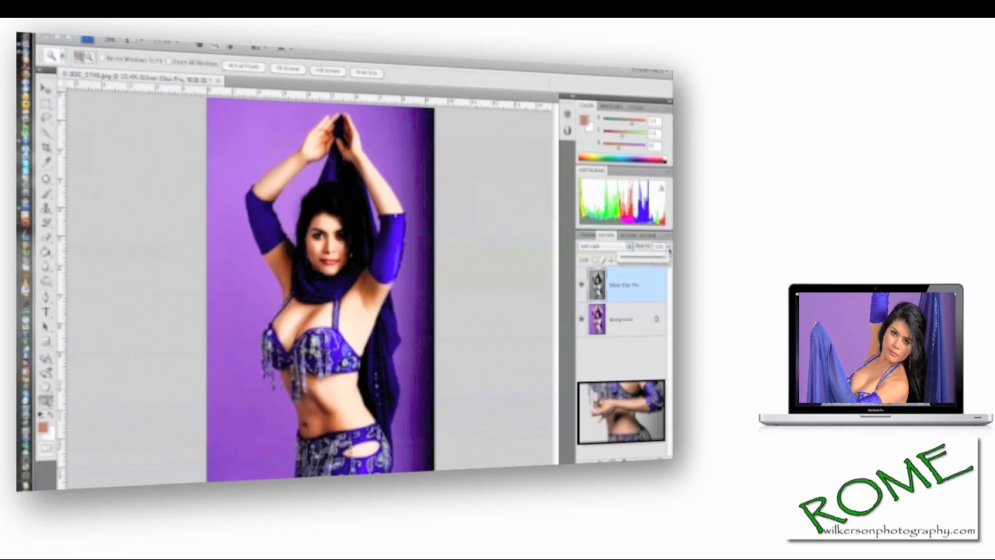
{"action": "left_click_drag", "start_coordinate": [665, 259], "coordinate": [648, 259]}
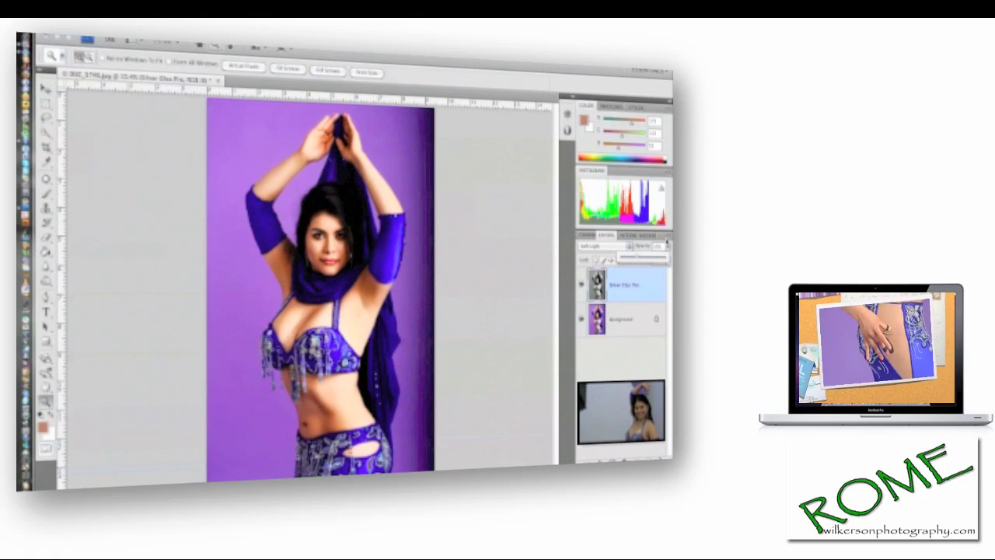
{"action": "left_click", "coordinate": [666, 235]}
{"action": "left_click", "coordinate": [592, 291]}
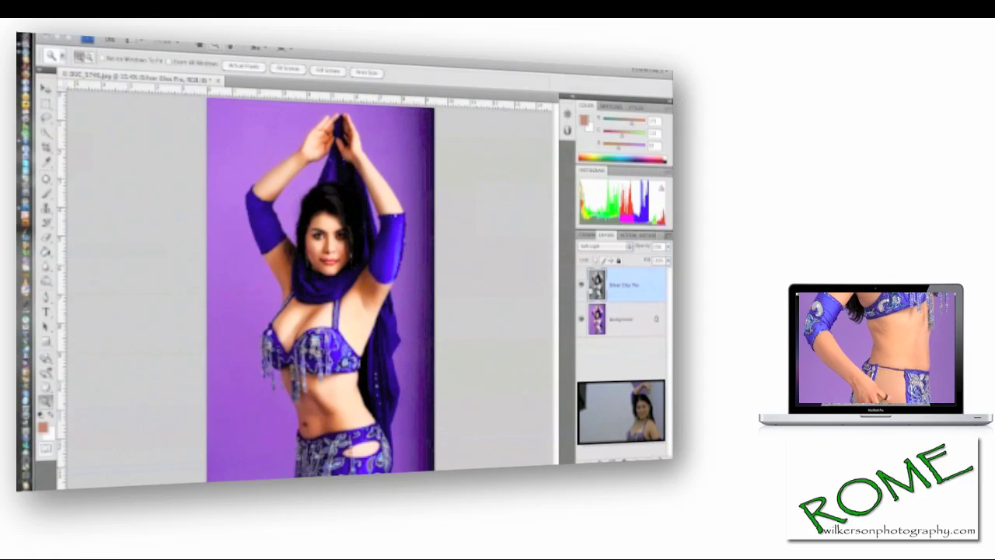
Crop the photo to a tighter frame around the dancer and commit the crop.
{"action": "left_click", "coordinate": [47, 148]}
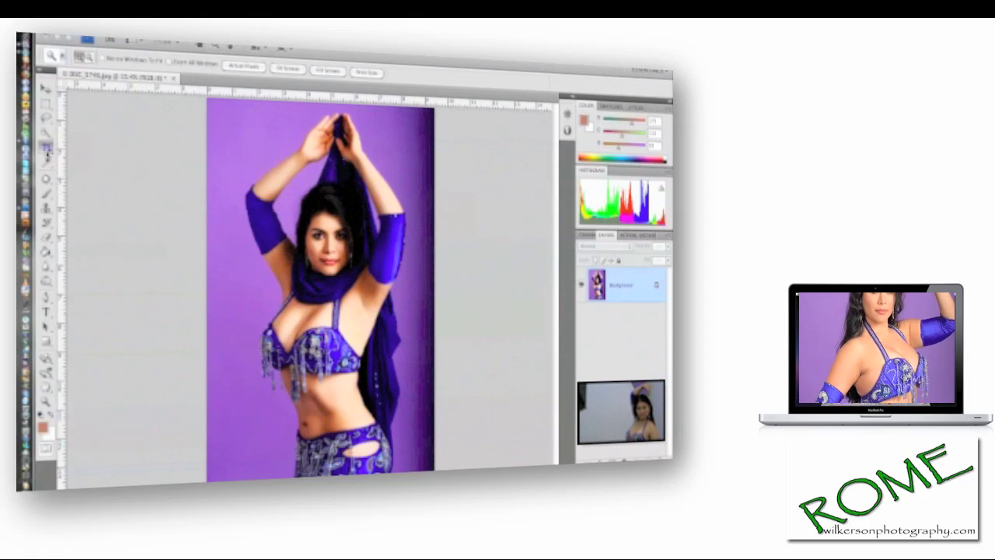
{"action": "left_click_drag", "start_coordinate": [213, 272], "coordinate": [424, 436]}
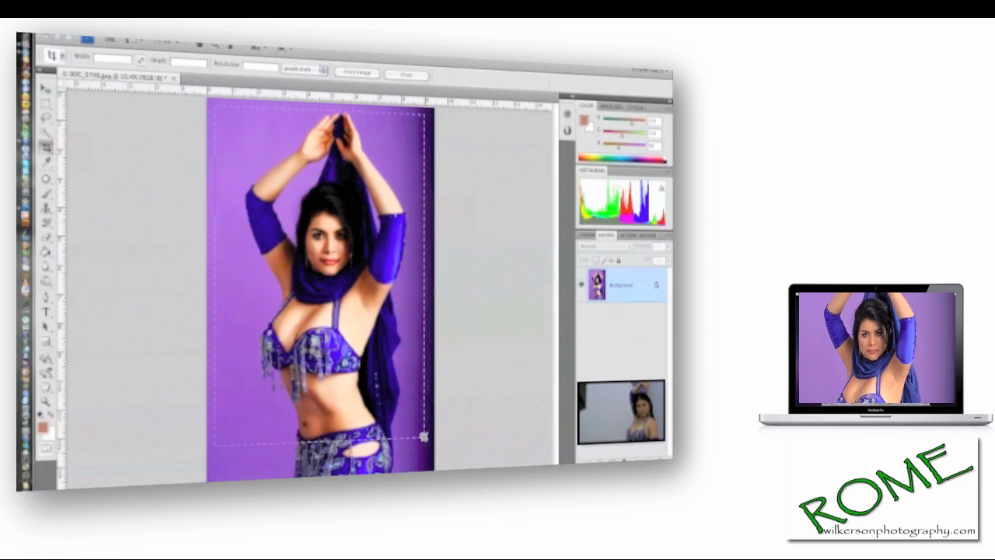
{"action": "left_click_drag", "start_coordinate": [424, 436], "coordinate": [429, 455]}
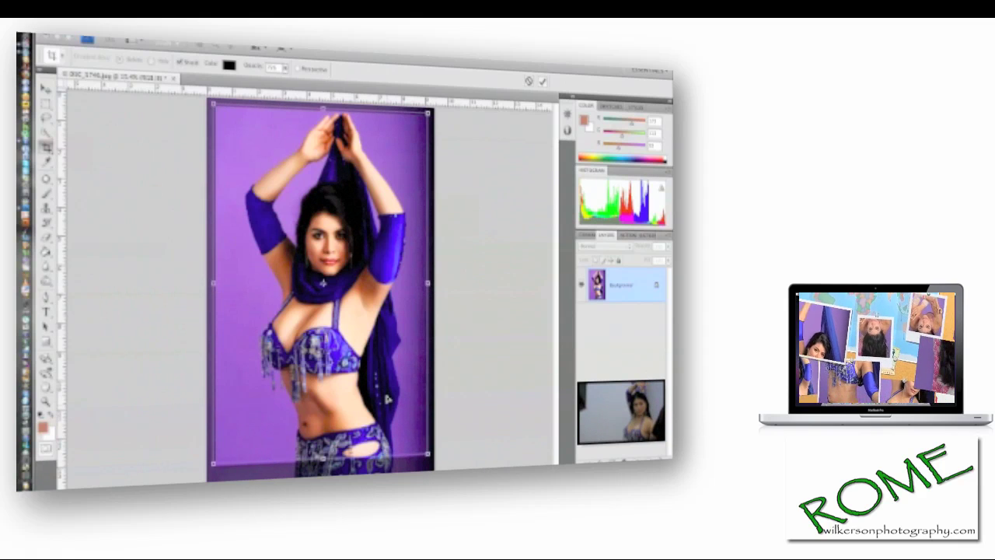
{"action": "key", "text": "Return"}
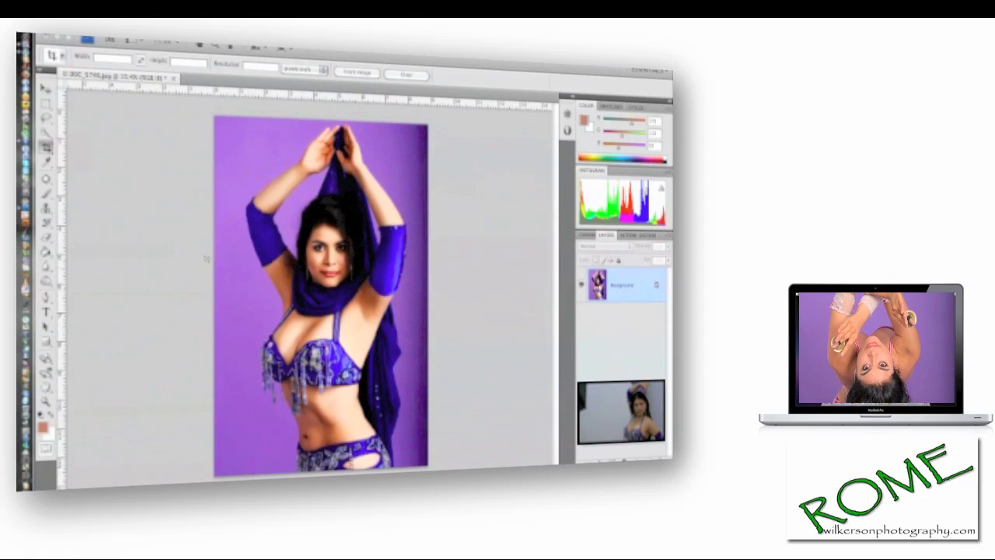
{"action": "left_click", "coordinate": [46, 402]}
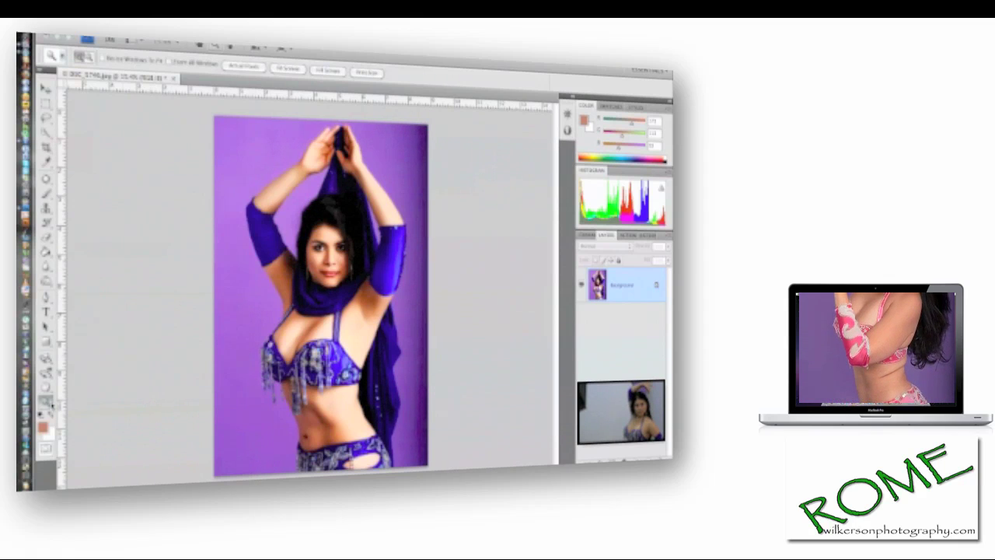
{"action": "left_click_drag", "start_coordinate": [292, 209], "coordinate": [372, 303]}
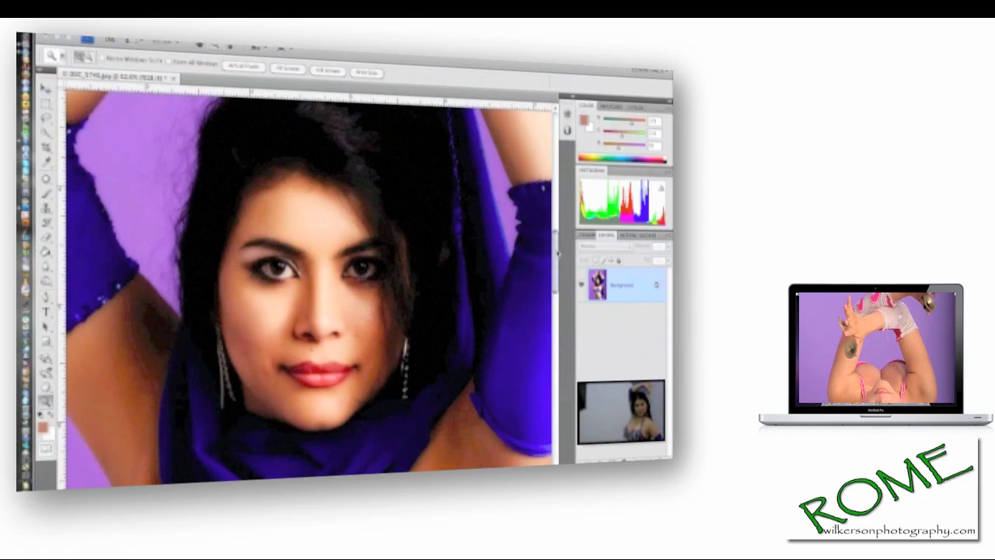
{"action": "mouse_move", "coordinate": [557, 253]}
{"action": "left_mouse_down"}
{"action": "mouse_move", "coordinate": [555, 373]}
{"action": "mouse_move", "coordinate": [558, 244]}
{"action": "left_mouse_up"}
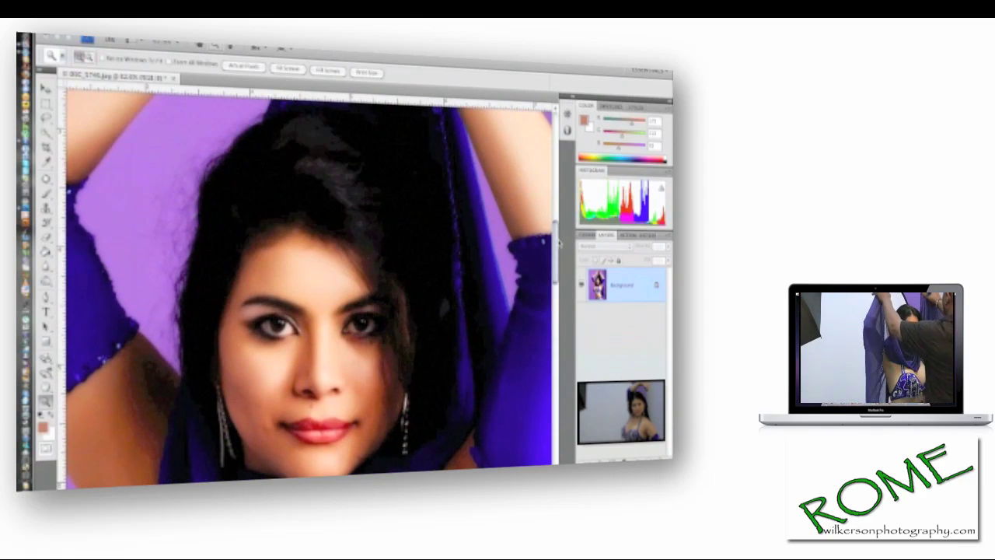
{"action": "left_click", "coordinate": [285, 69]}
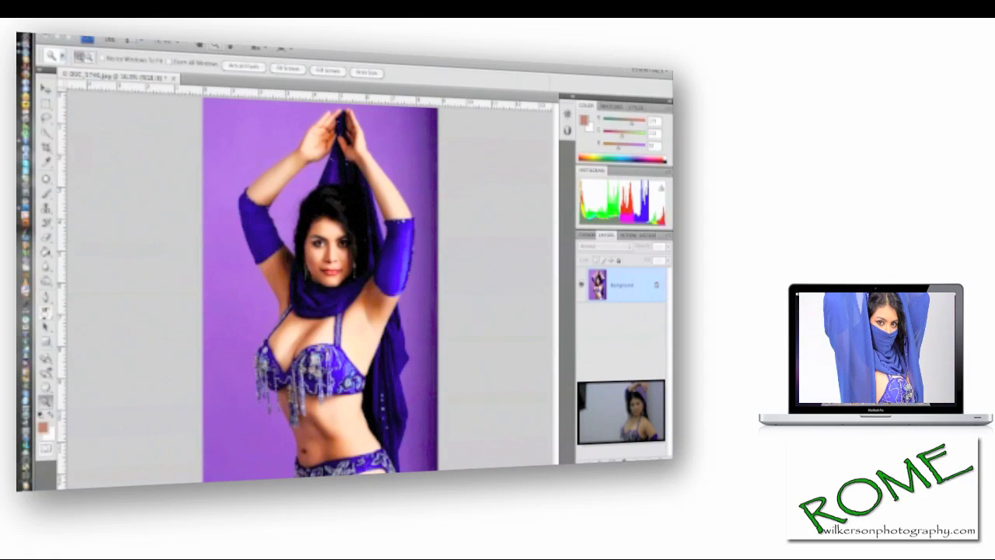
Add the text 'MiaBellyDance.com' near the bottom left of the photo as a new text layer.
{"action": "left_click", "coordinate": [45, 312]}
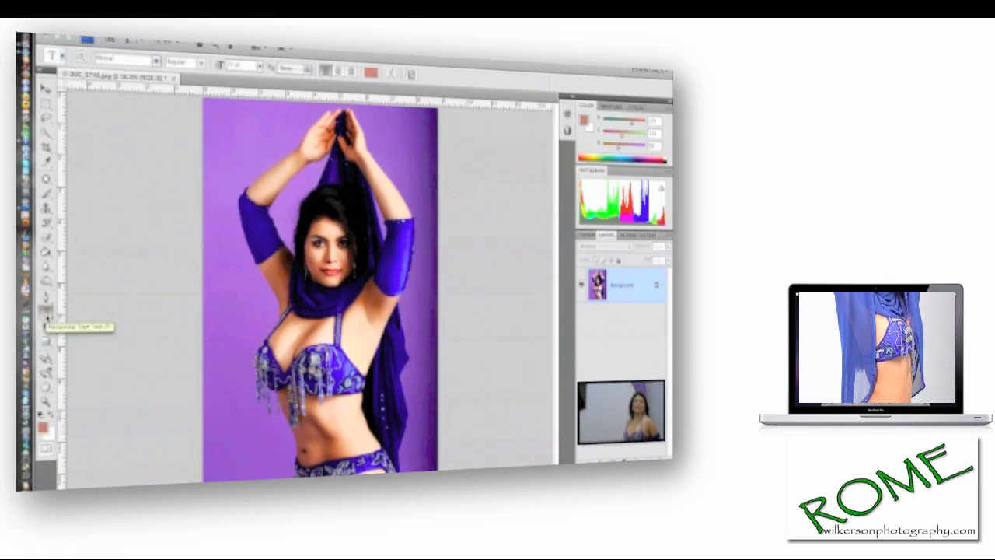
{"action": "left_click", "coordinate": [221, 440]}
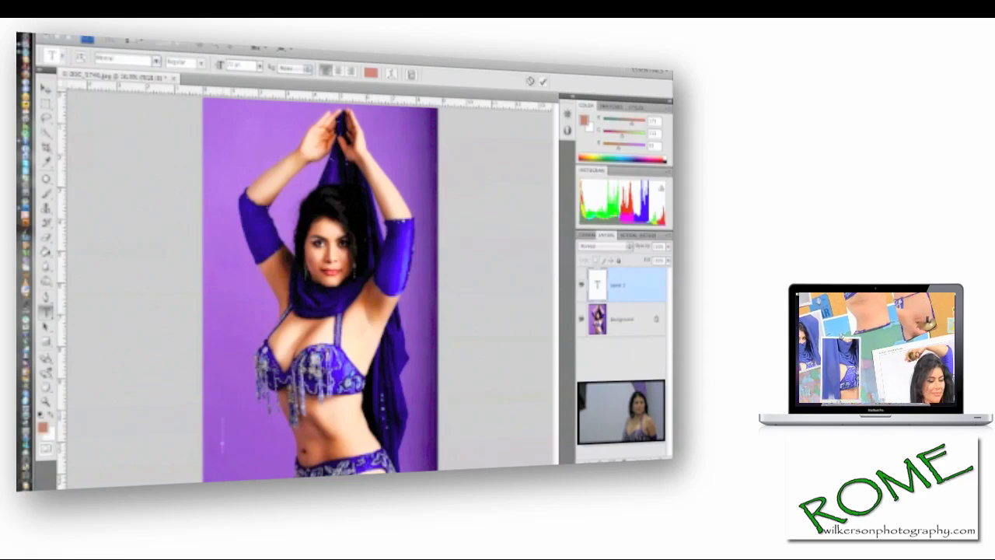
{"action": "type", "text": "Mi"}
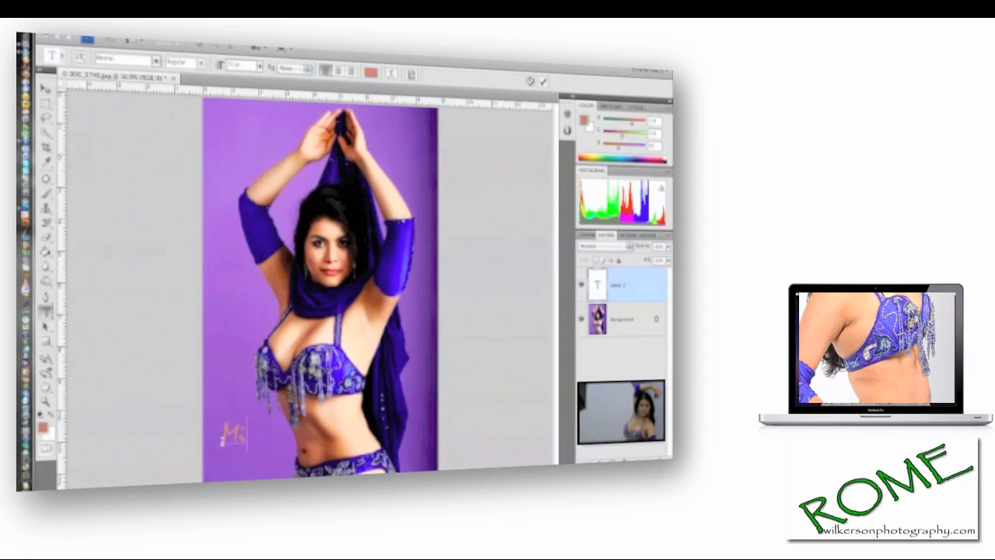
{"action": "type", "text": "a"}
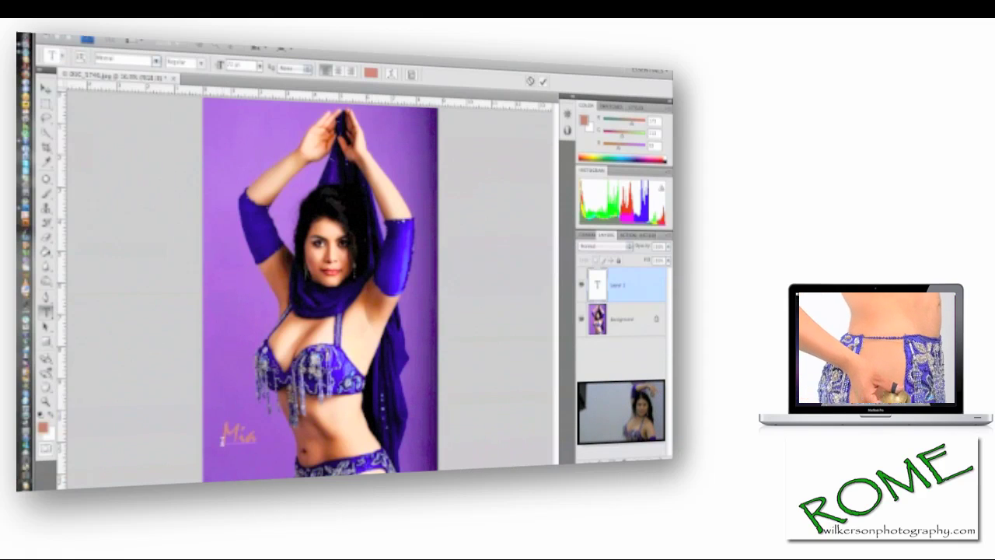
{"action": "type", "text": "Belly"}
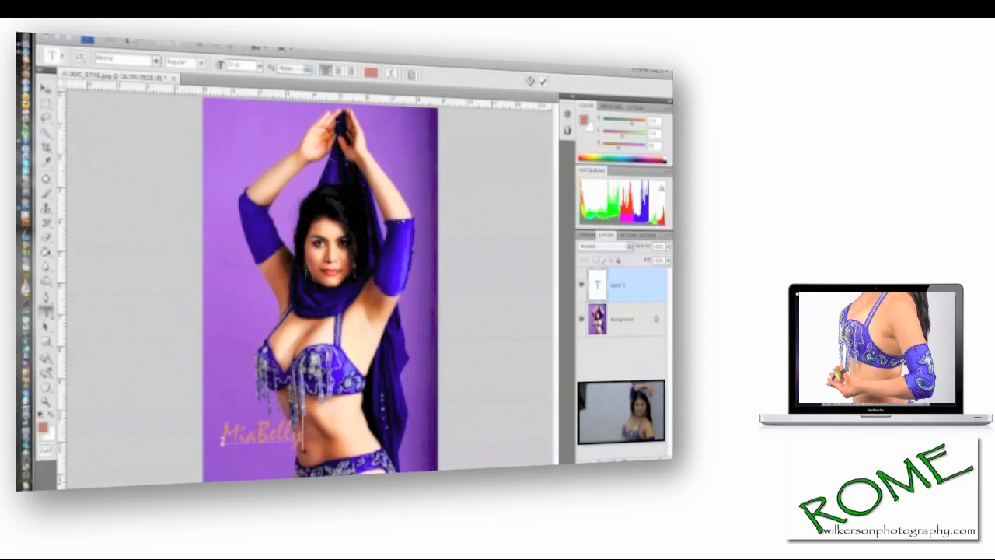
{"action": "type", "text": "Da"}
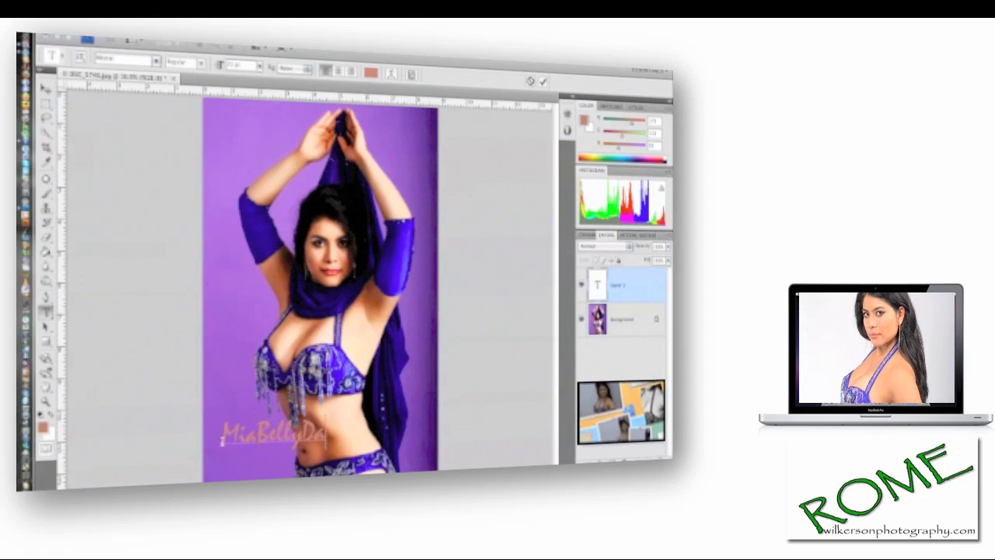
{"action": "type", "text": "nce"}
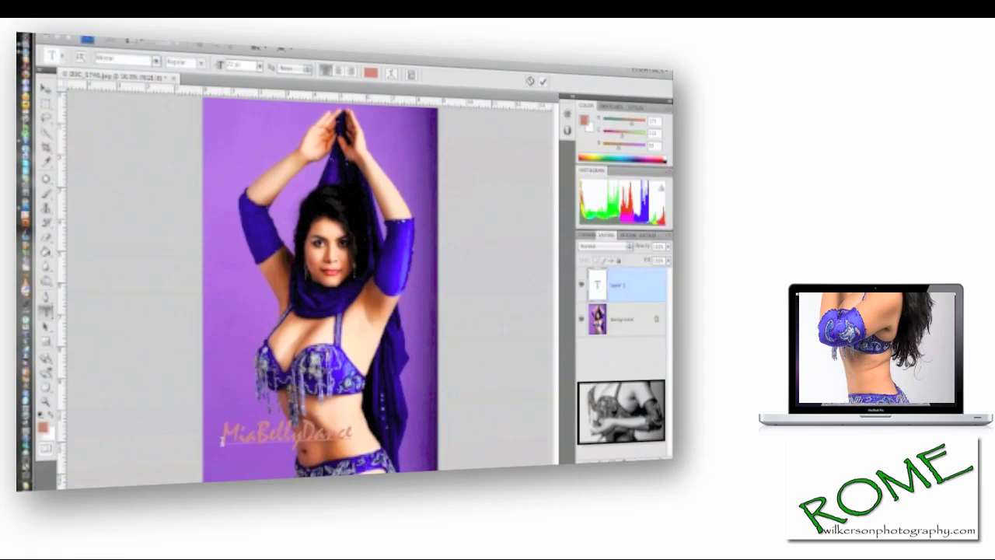
{"action": "type", "text": ".com"}
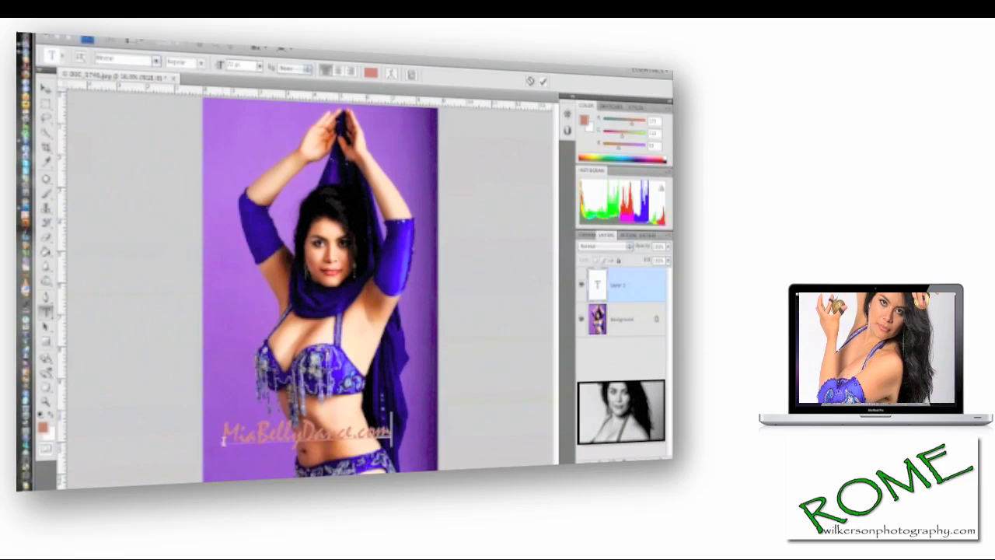
{"action": "left_click", "coordinate": [47, 88]}
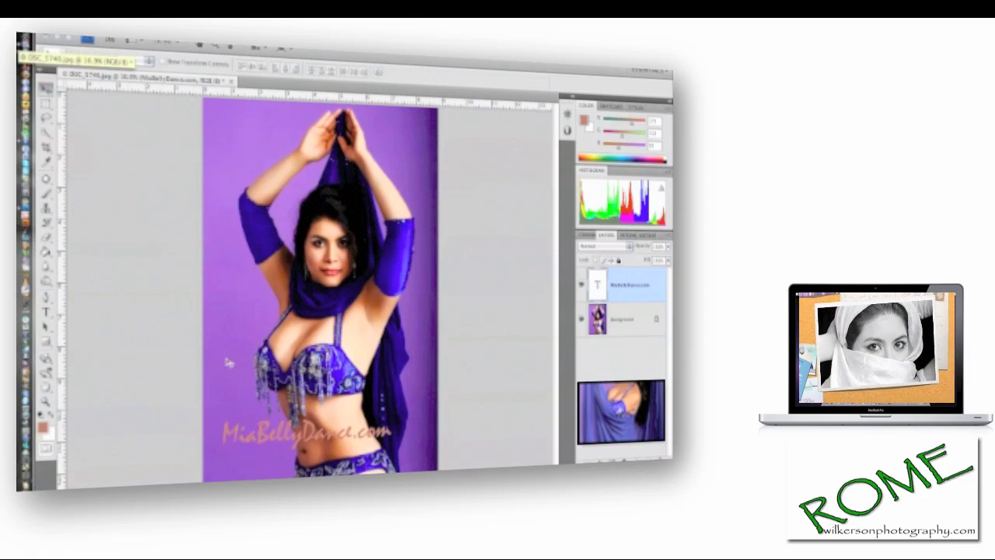
Move the MiaBellyDance.com text lower and give it a thicker dark stroke outline.
{"action": "mouse_move", "coordinate": [307, 432]}
{"action": "left_mouse_down"}
{"action": "mouse_move", "coordinate": [322, 445]}
{"action": "mouse_move", "coordinate": [316, 453]}
{"action": "left_mouse_up"}
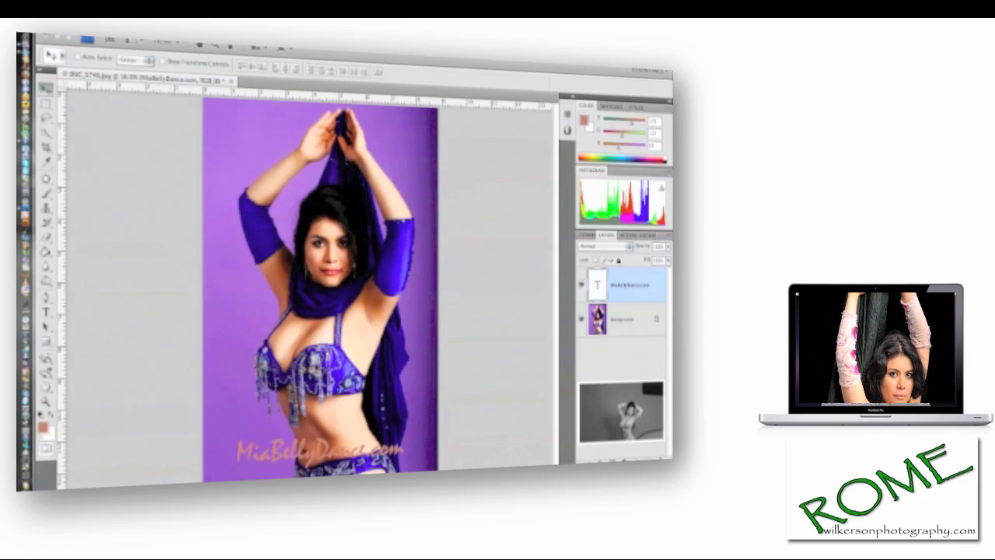
{"action": "key", "text": "h"}
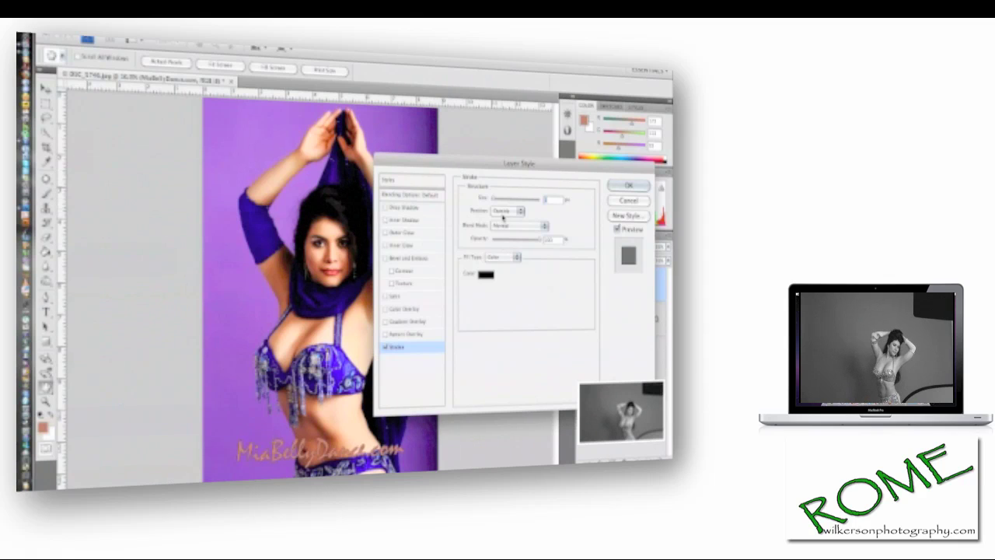
{"action": "left_click_drag", "start_coordinate": [495, 202], "coordinate": [498, 201]}
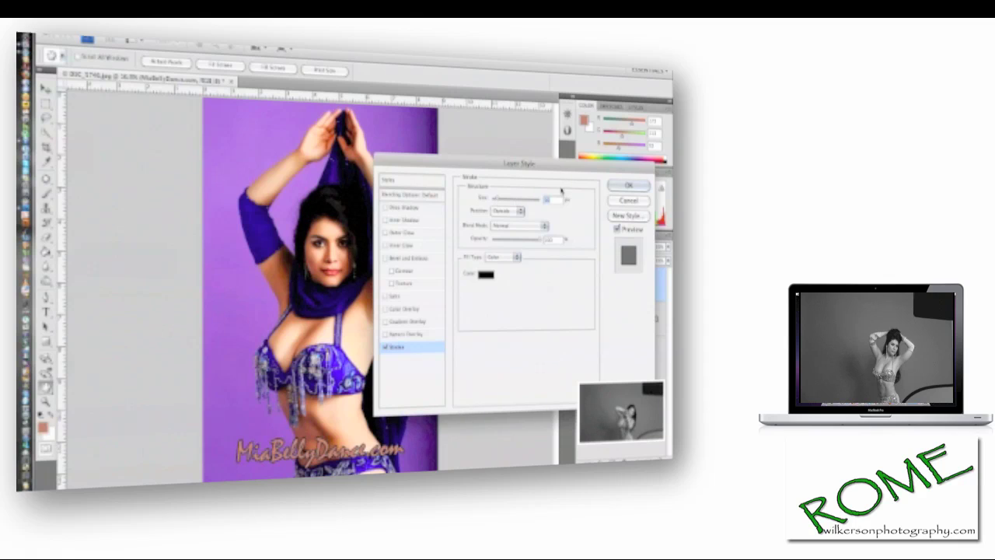
{"action": "left_click", "coordinate": [628, 188]}
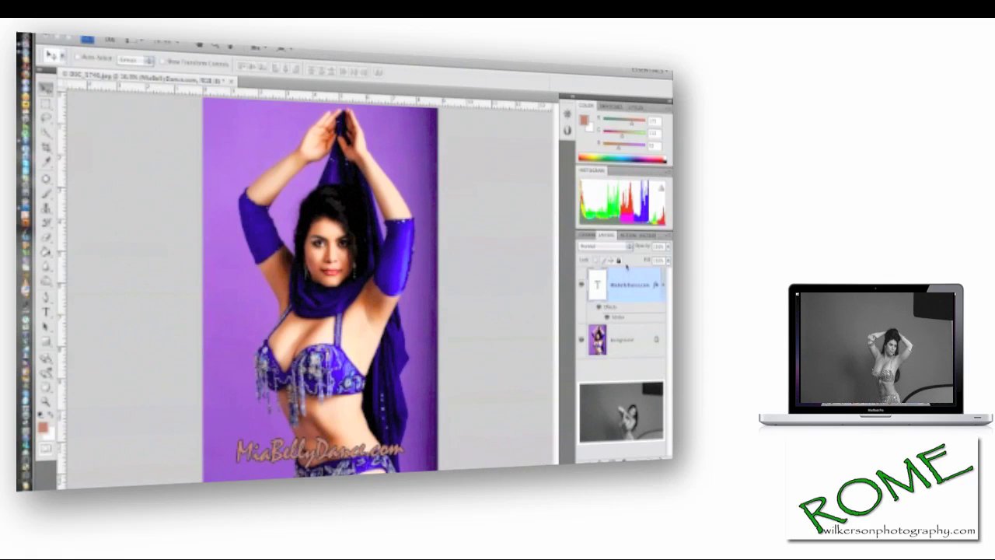
Flatten the image to one Background layer and save it as a Progressive JPEG at quality 7.
{"action": "left_click", "coordinate": [666, 237]}
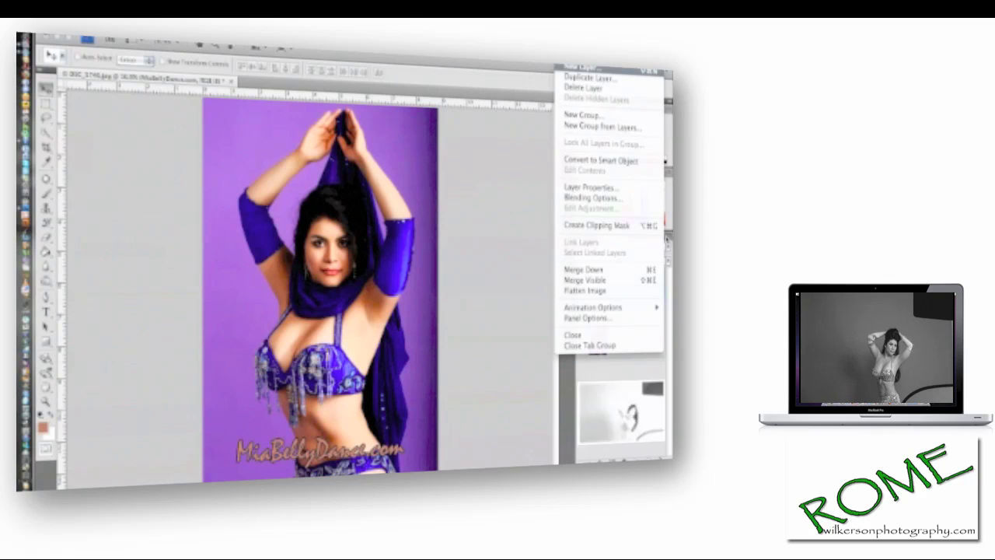
{"action": "left_click", "coordinate": [594, 293]}
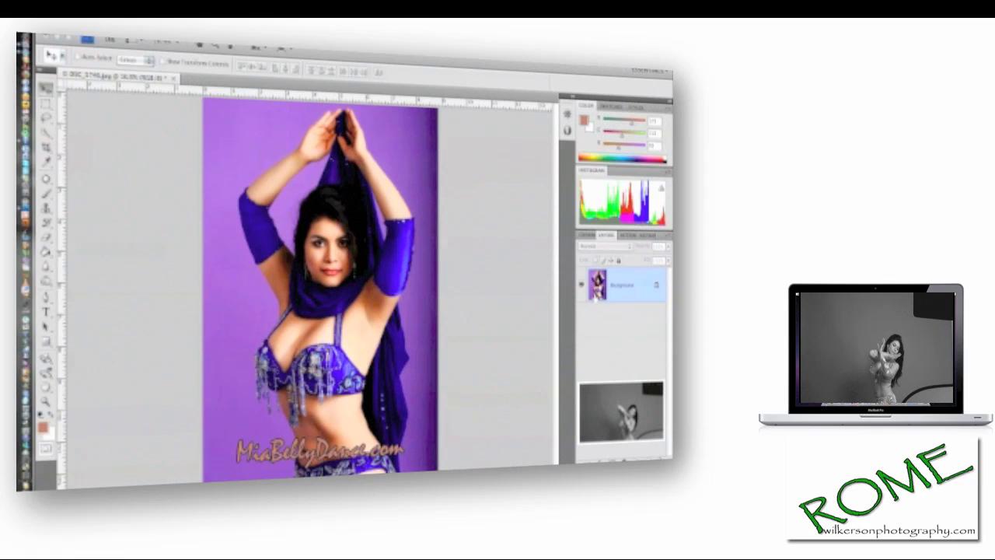
{"action": "left_click", "coordinate": [109, 38]}
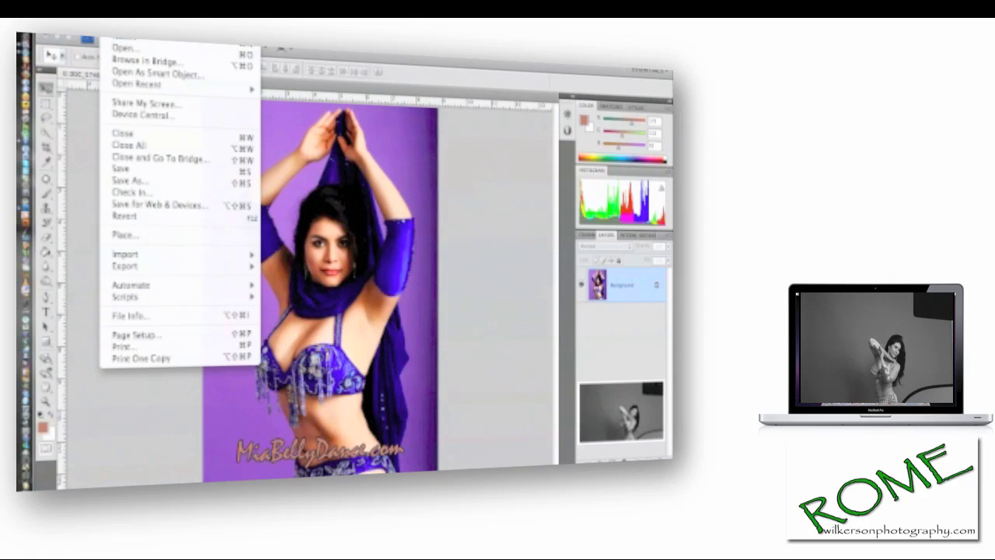
{"action": "left_click", "coordinate": [123, 169]}
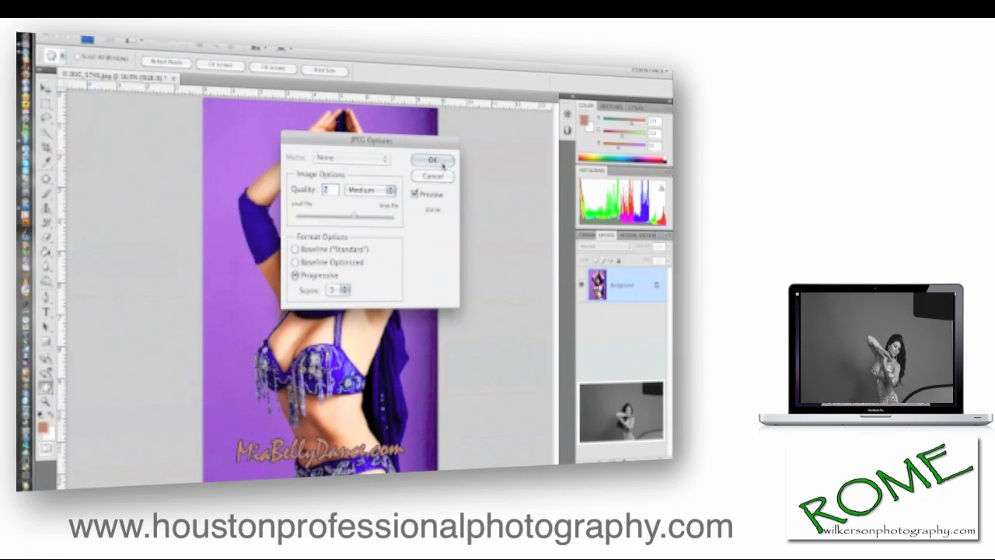
{"action": "left_click", "coordinate": [433, 160]}
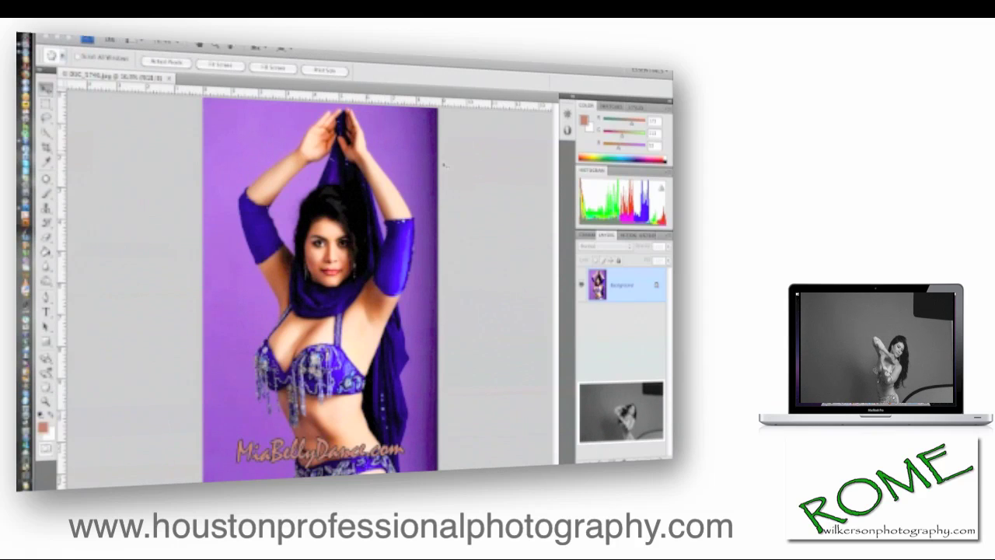